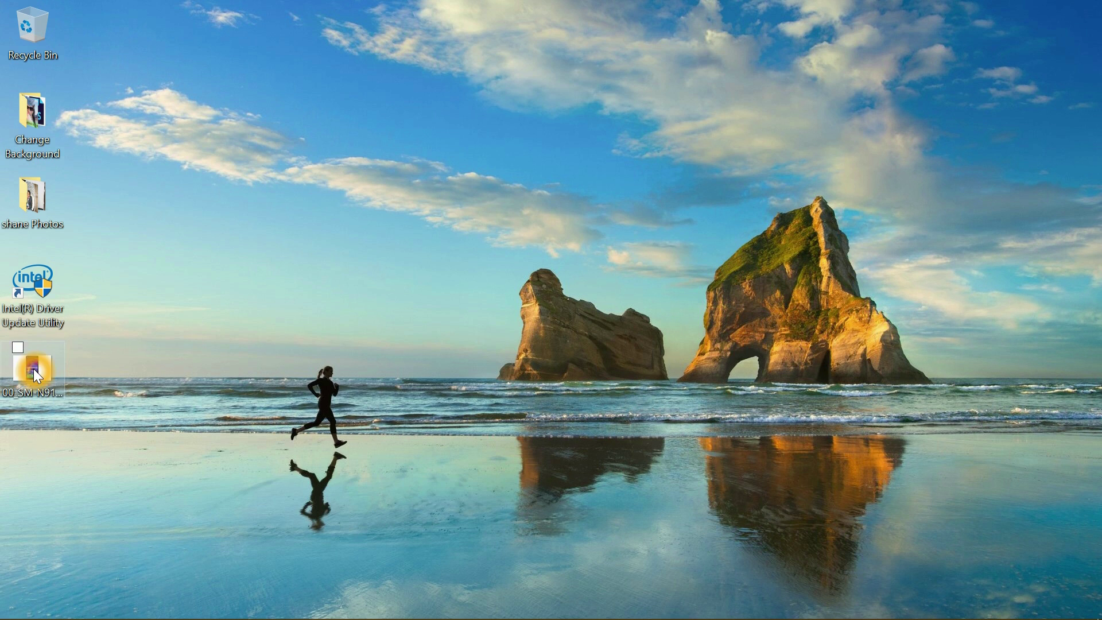
Open the desktop image 00_SM-N910_Standard_Origin_BLACK_Home_EN-HR.jpg with Adobe Photoshop CC 2015.
{"action": "left_click", "coordinate": [33, 369]}
{"action": "right_click", "coordinate": [33, 369]}
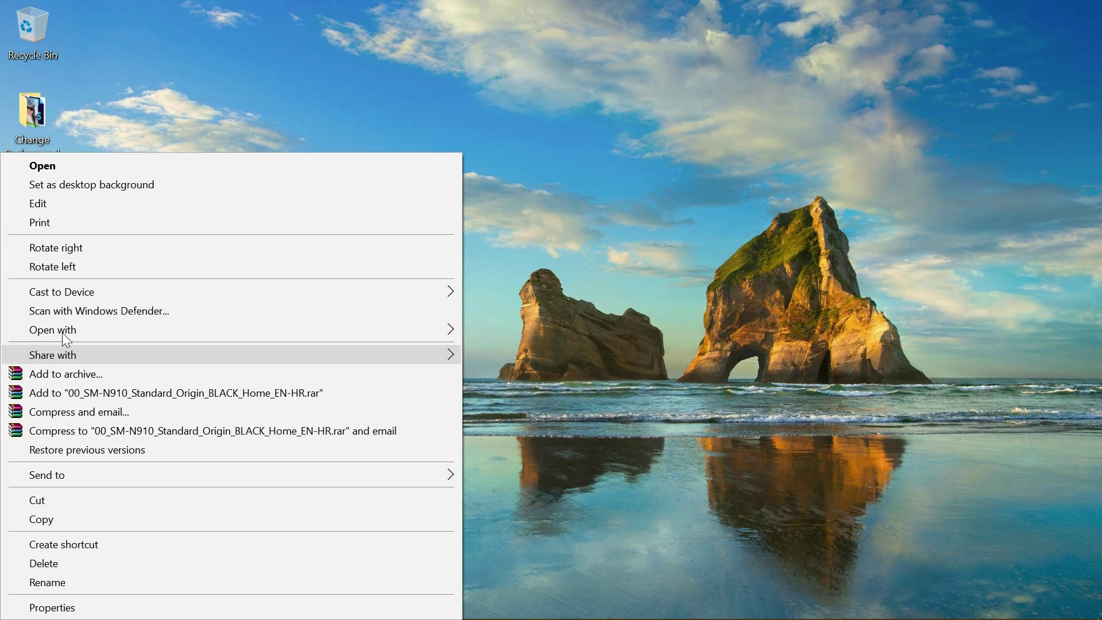
{"action": "mouse_move", "coordinate": [107, 329]}
{"action": "left_click", "coordinate": [501, 363]}
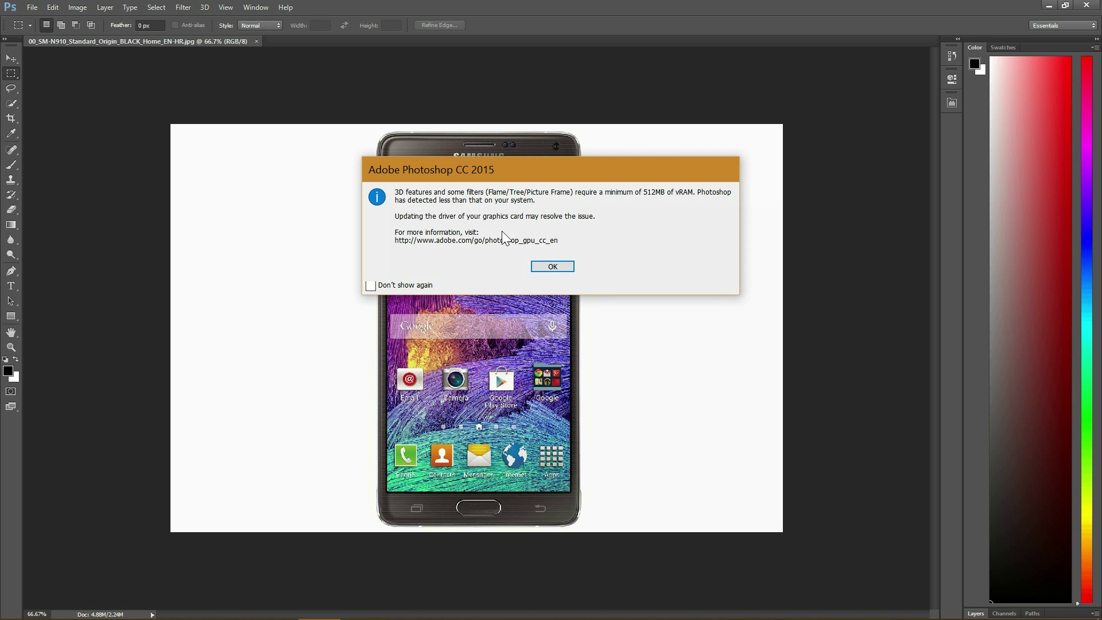
Acknowledge Photoshop's vRAM warning with OK, then exit Photoshop.
{"action": "left_click", "coordinate": [549, 270]}
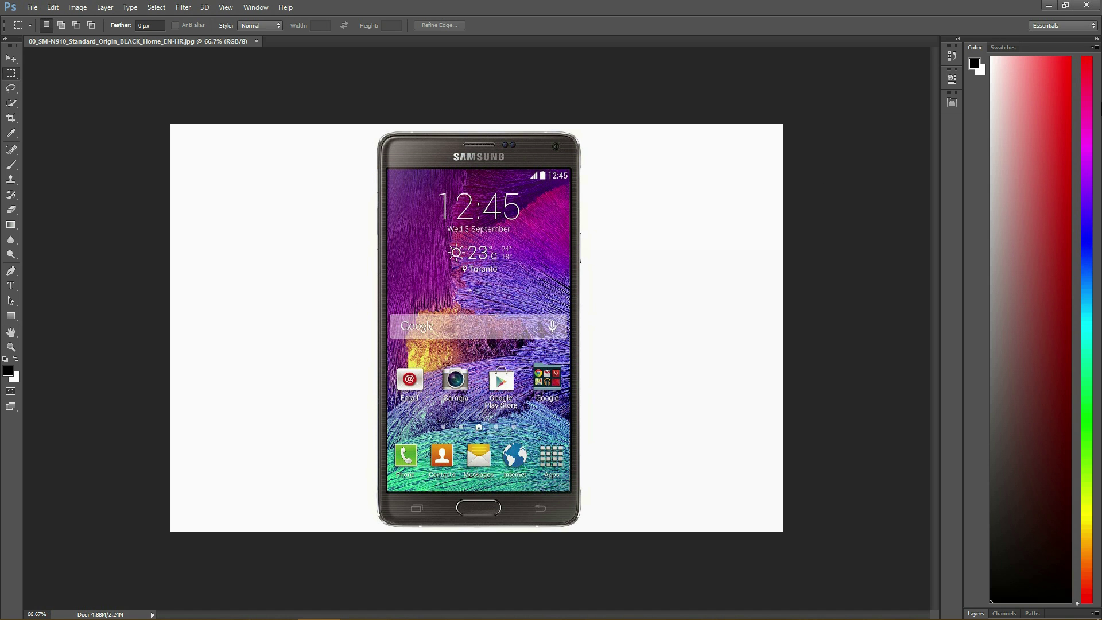
{"action": "left_click", "coordinate": [1087, 6]}
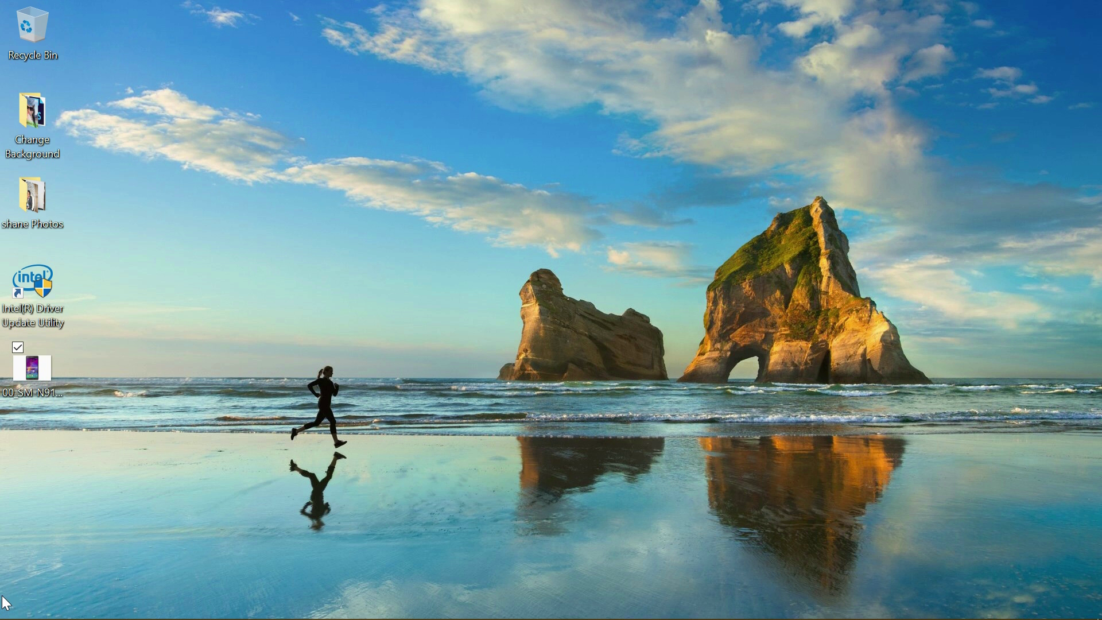
Bring the taskbar's Start button into view.
{"action": "mouse_move", "coordinate": [7, 607]}
Via Control Panel's screen resolution advanced settings, confirm the Intel adapter has 128 MB dedicated video memory.
{"action": "right_click", "coordinate": [14, 611]}
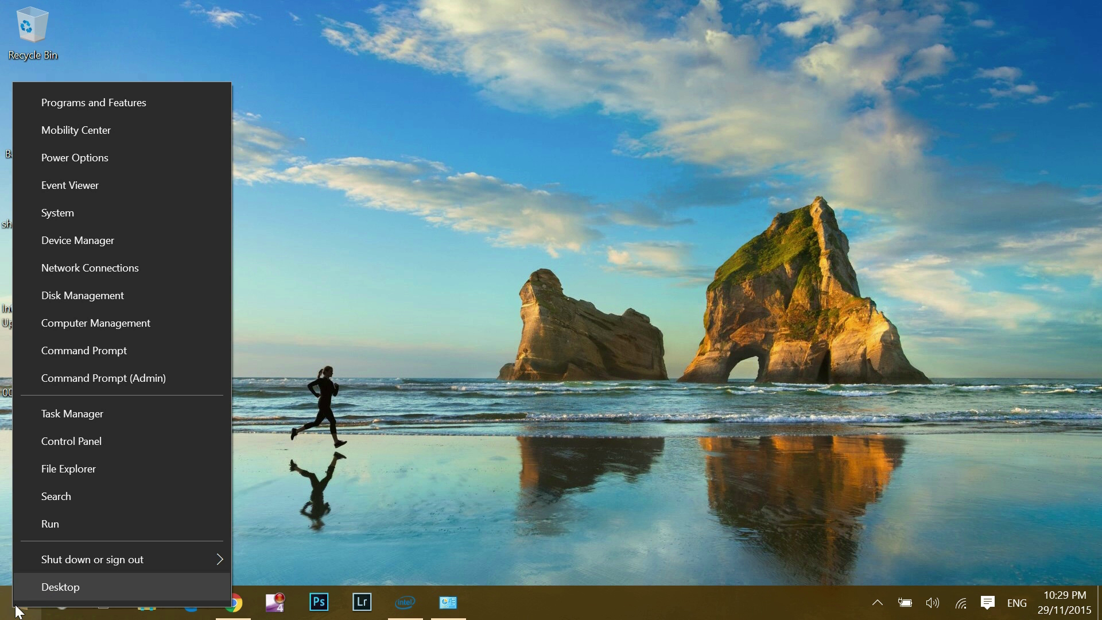
{"action": "left_click", "coordinate": [111, 437]}
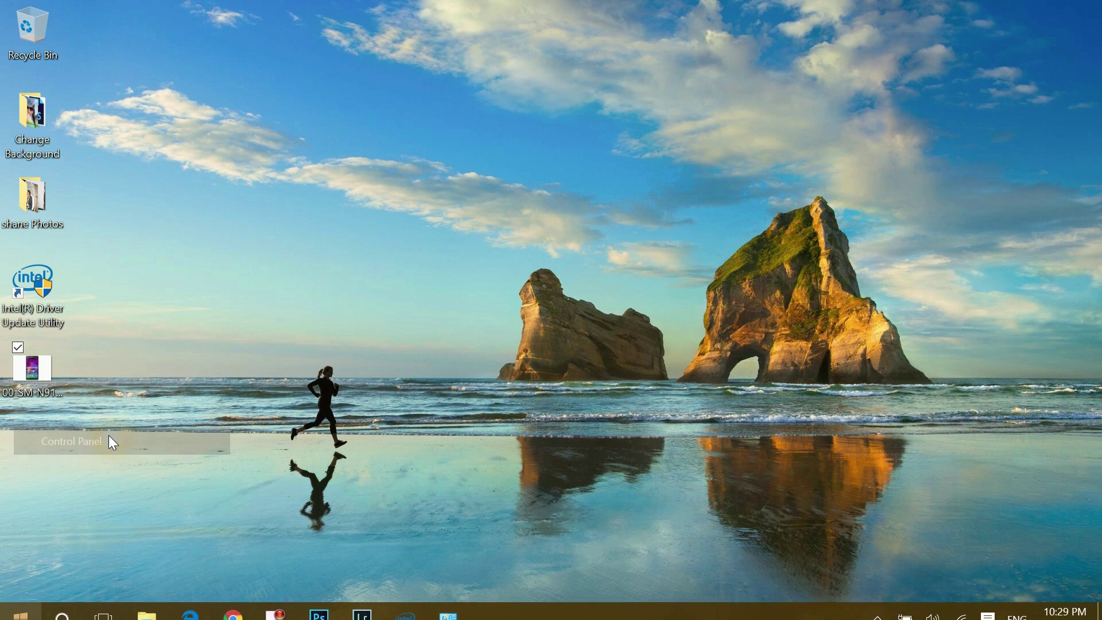
{"action": "left_click_drag", "start_coordinate": [723, 156], "coordinate": [468, 58]}
{"action": "left_click", "coordinate": [635, 220]}
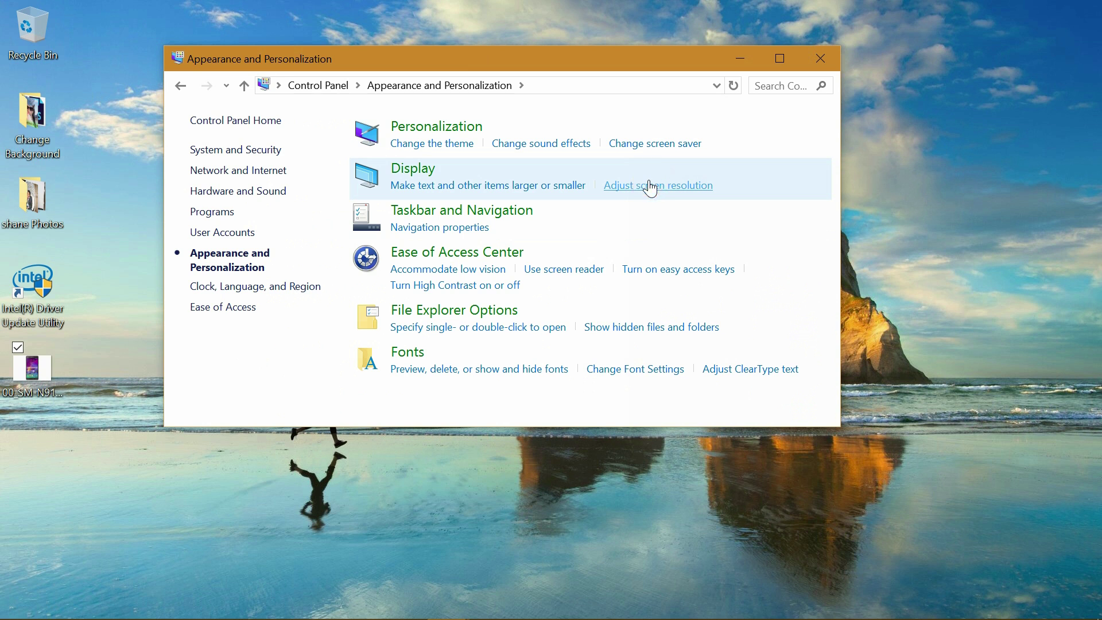
{"action": "left_click", "coordinate": [649, 182]}
{"action": "left_click", "coordinate": [687, 392]}
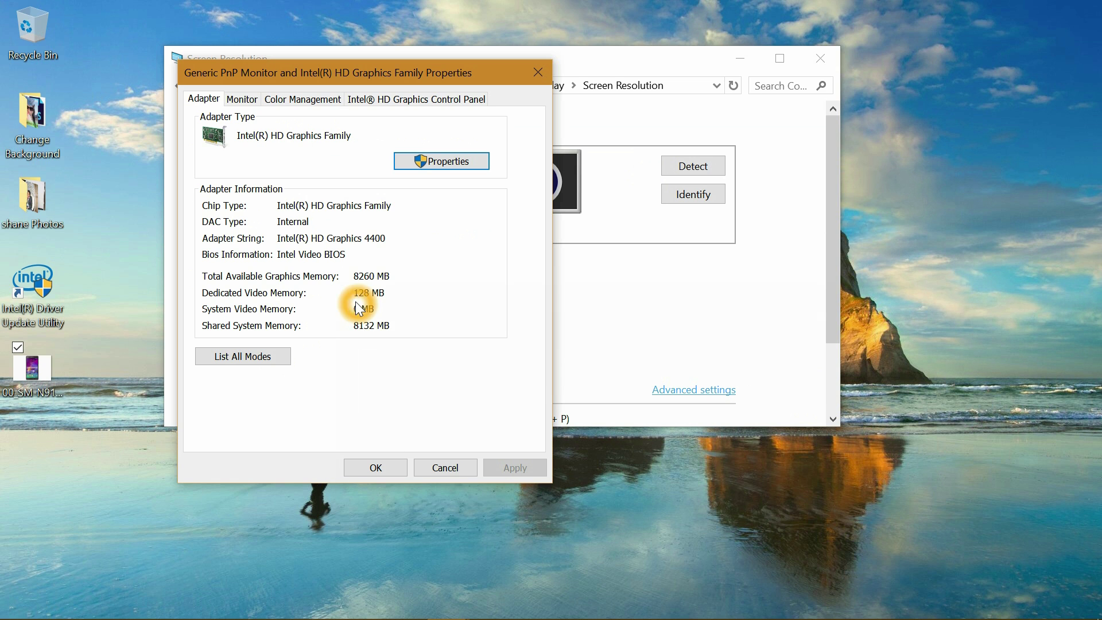
{"action": "left_click", "coordinate": [374, 468]}
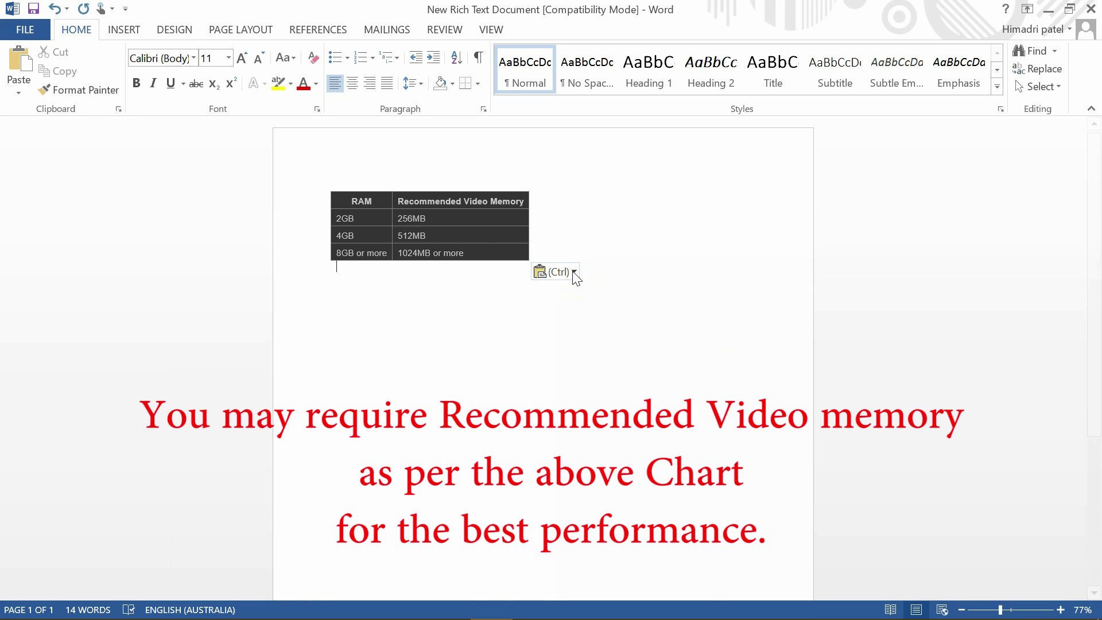
{"action": "left_click", "coordinate": [574, 273]}
{"action": "left_click", "coordinate": [587, 414]}
{"action": "left_click", "coordinate": [487, 215]}
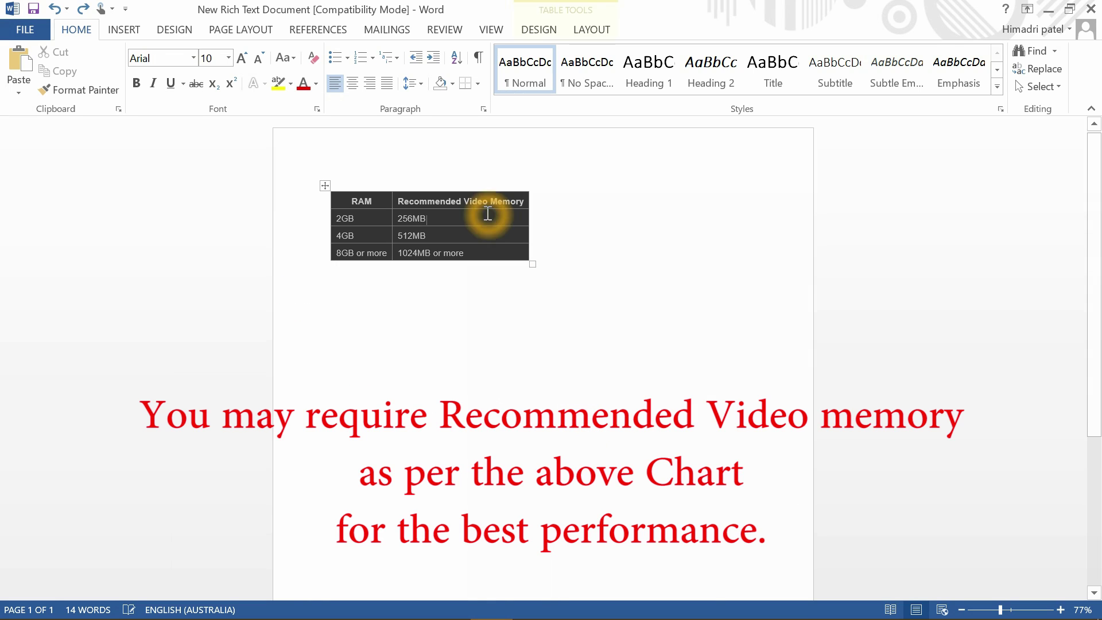
{"action": "left_click", "coordinate": [545, 506]}
{"action": "left_click", "coordinate": [415, 493]}
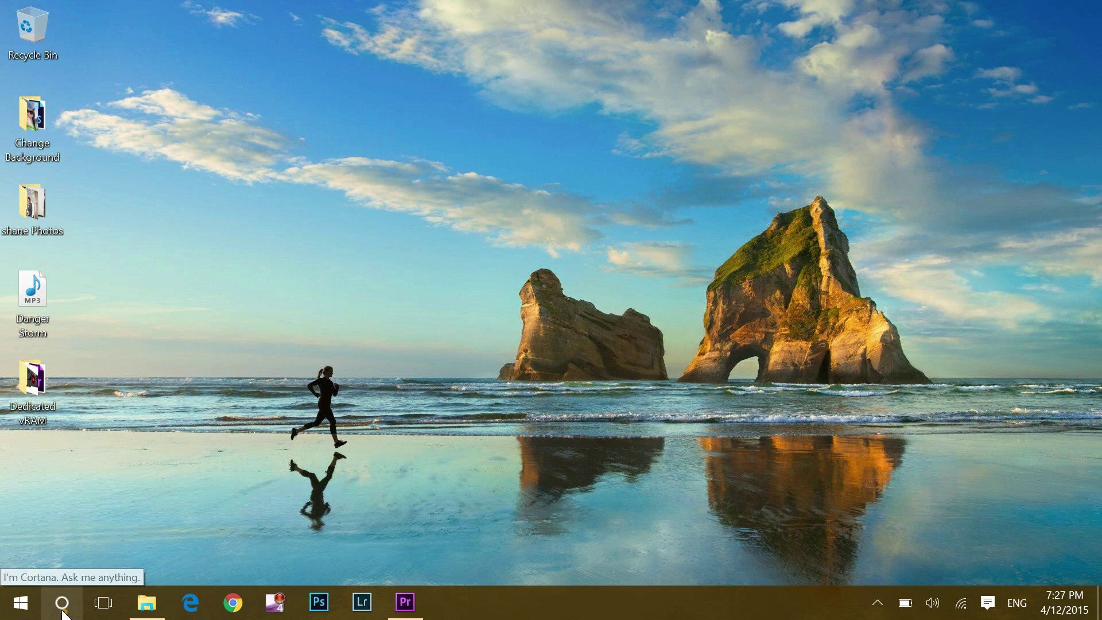
Search 'device ma' to launch Device Manager and expand Display adapters showing AMD Radeon R7 M265 and Intel HD Graphics.
{"action": "left_click", "coordinate": [61, 601]}
{"action": "type", "text": "dev"}
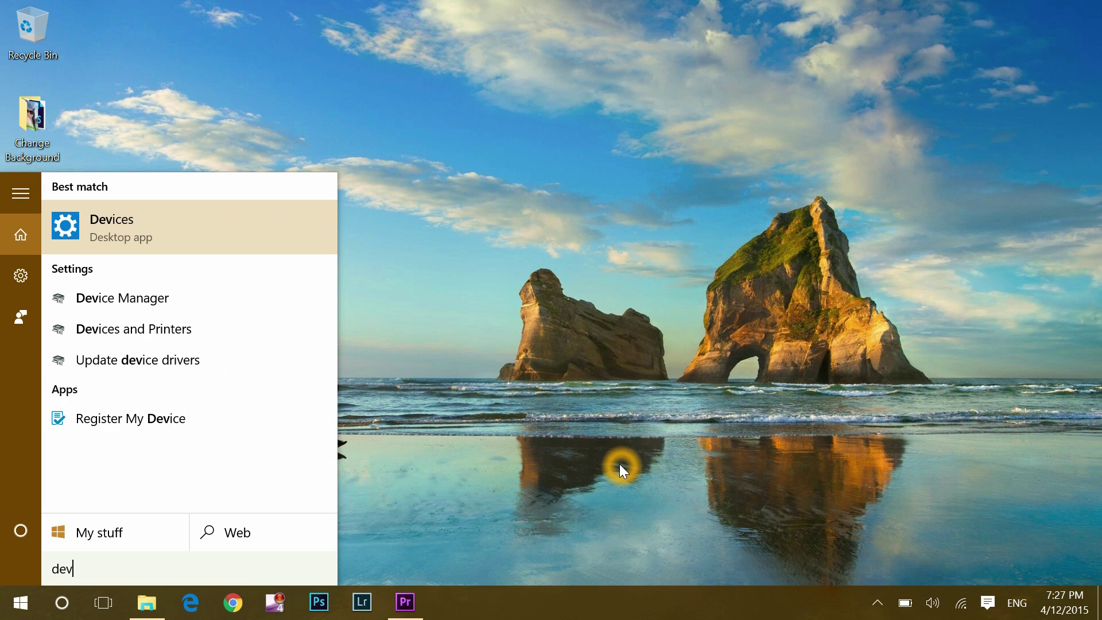
{"action": "type", "text": "ice ma"}
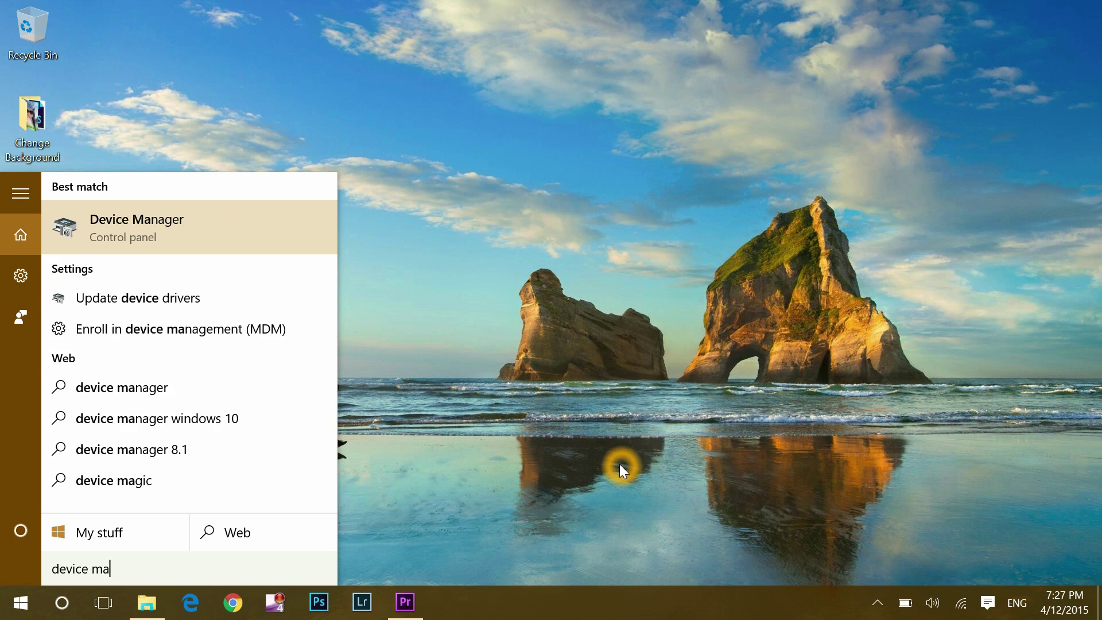
{"action": "key", "text": "Return"}
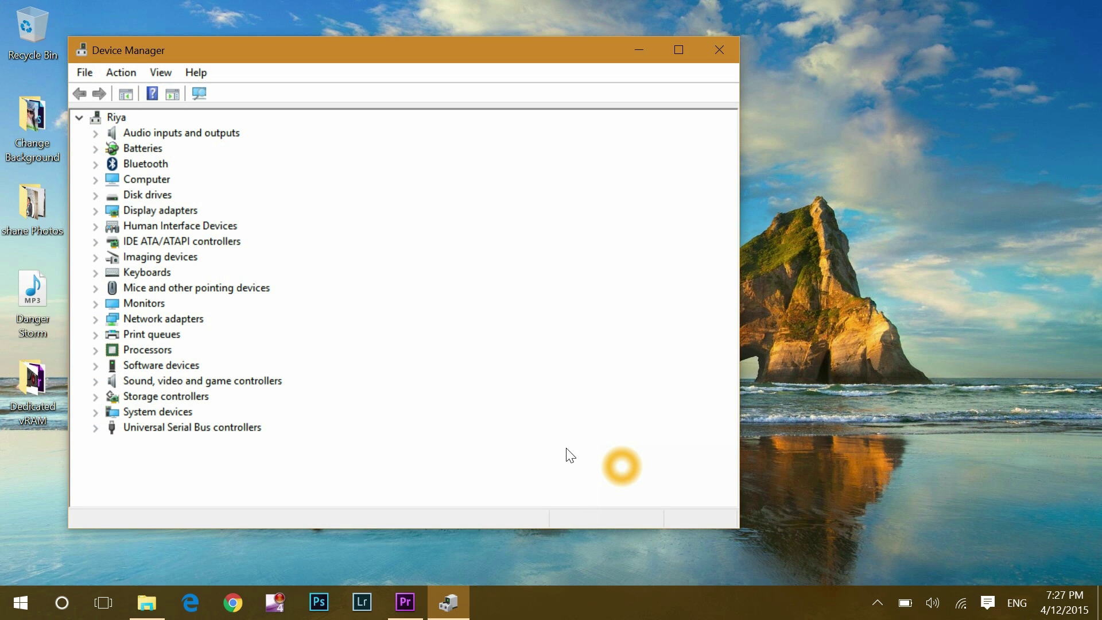
{"action": "left_click", "coordinate": [96, 211]}
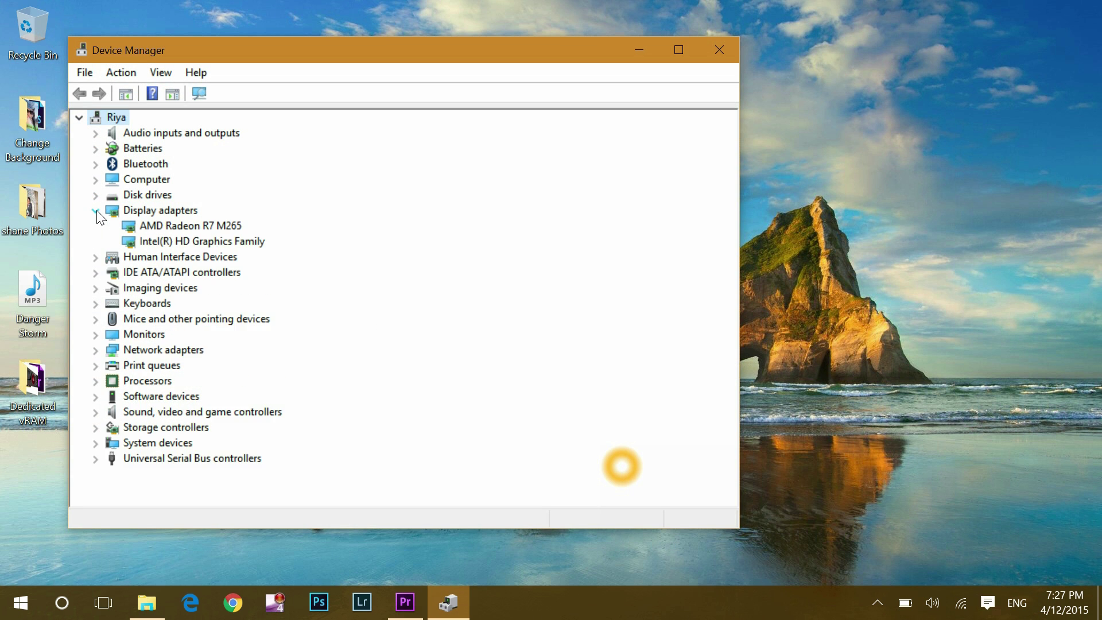
{"action": "double_click", "coordinate": [222, 227]}
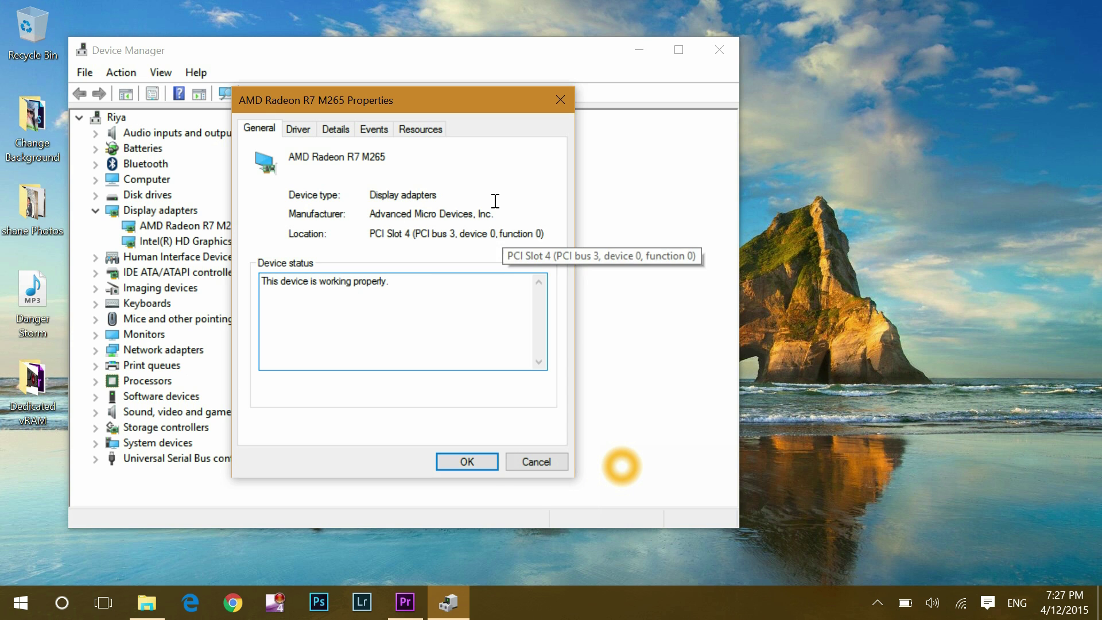
{"action": "left_click", "coordinate": [300, 129]}
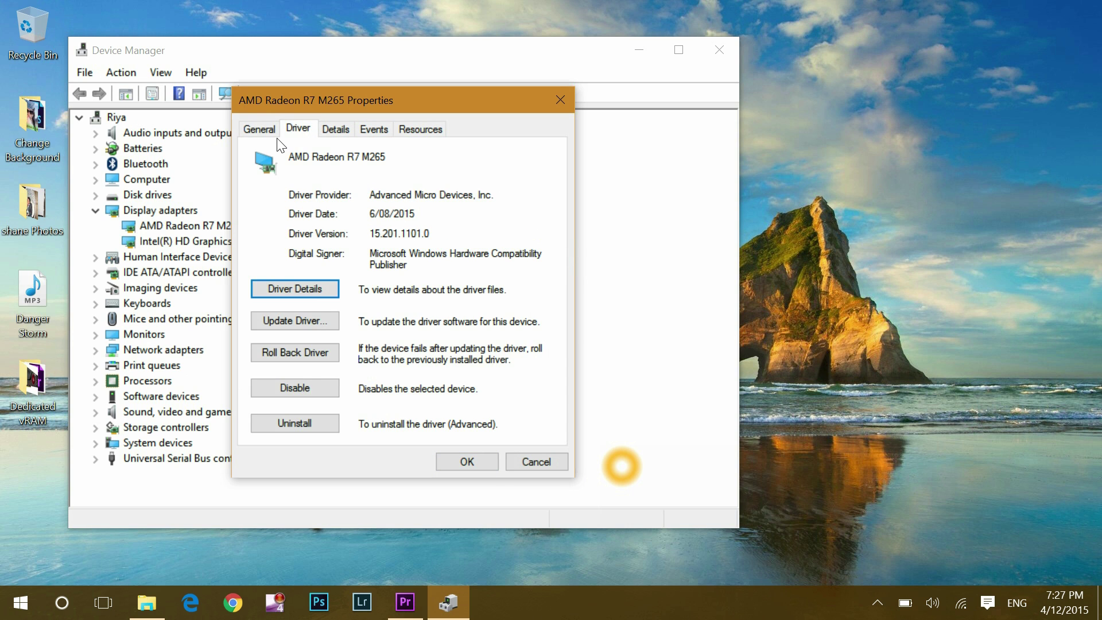
{"action": "left_click", "coordinate": [265, 128]}
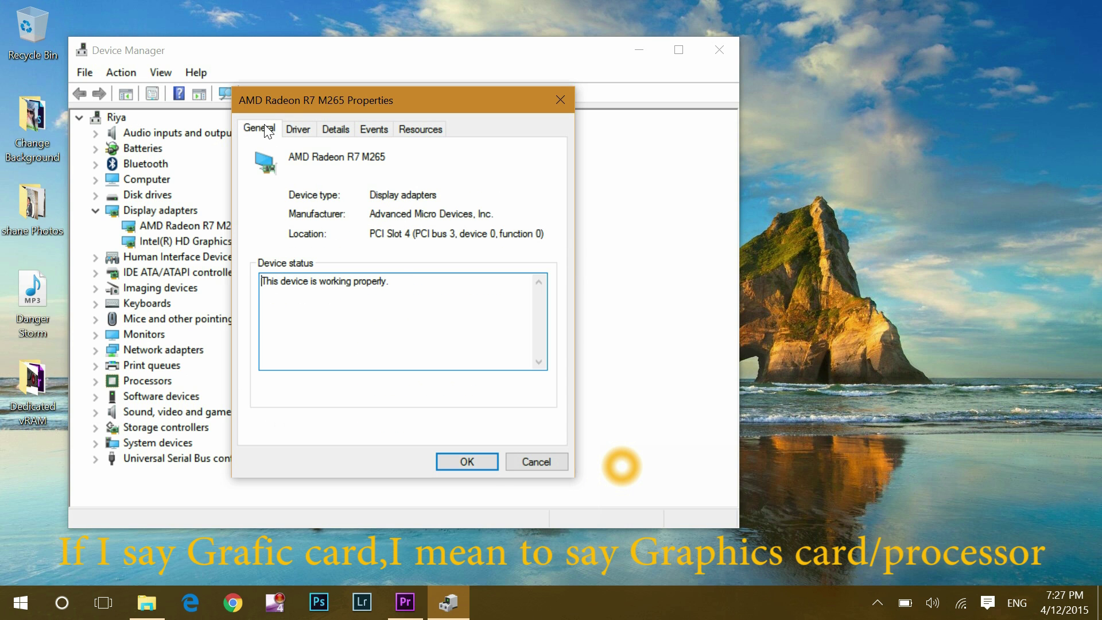
{"action": "left_click", "coordinate": [480, 460]}
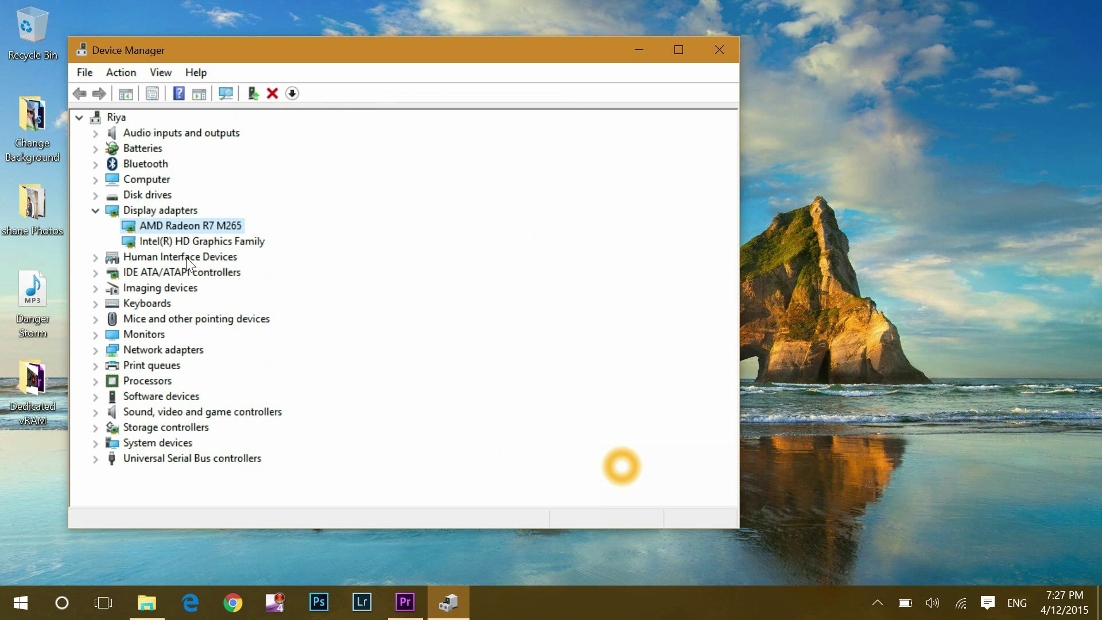
{"action": "left_click", "coordinate": [188, 241]}
{"action": "double_click", "coordinate": [188, 241]}
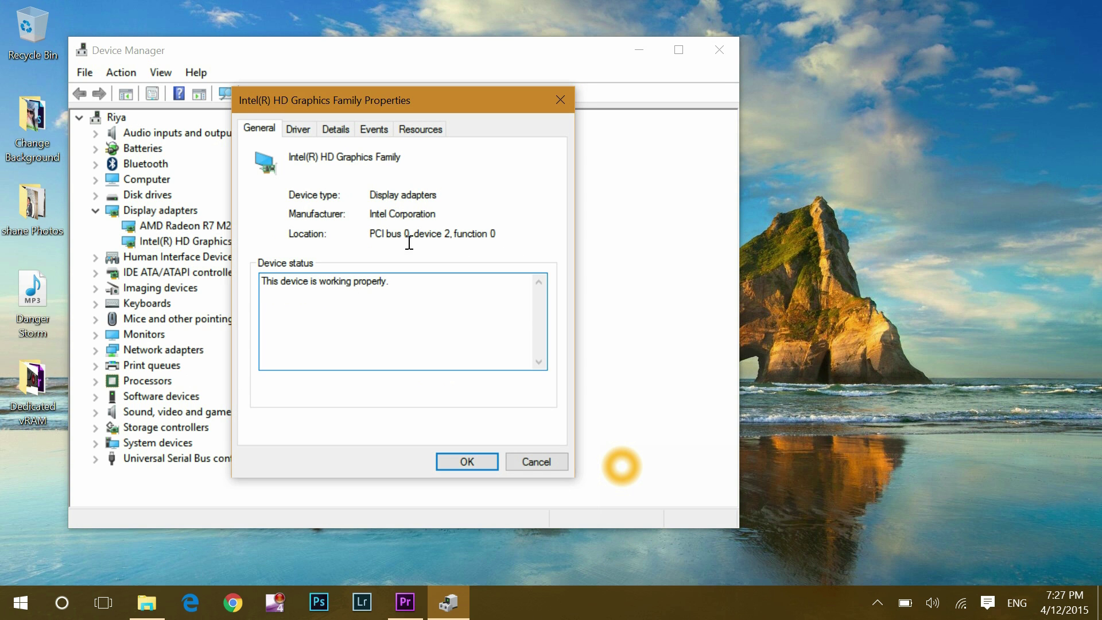
{"action": "left_click", "coordinate": [305, 128]}
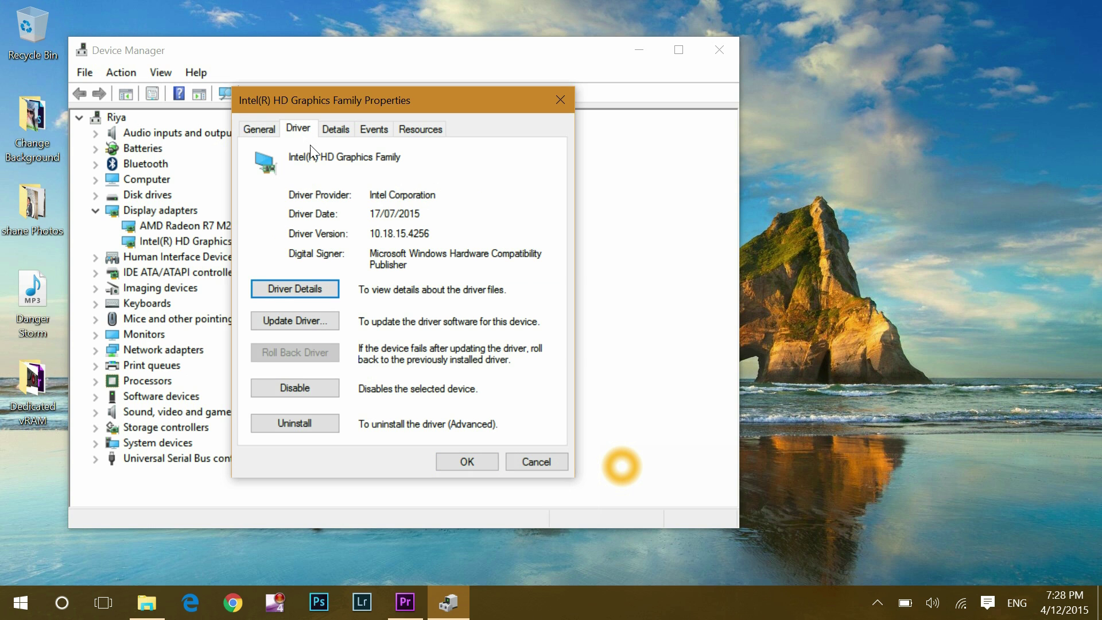
{"action": "left_click", "coordinate": [264, 127]}
Close the adapter Properties dialog with OK and close Device Manager.
{"action": "left_click", "coordinate": [480, 459]}
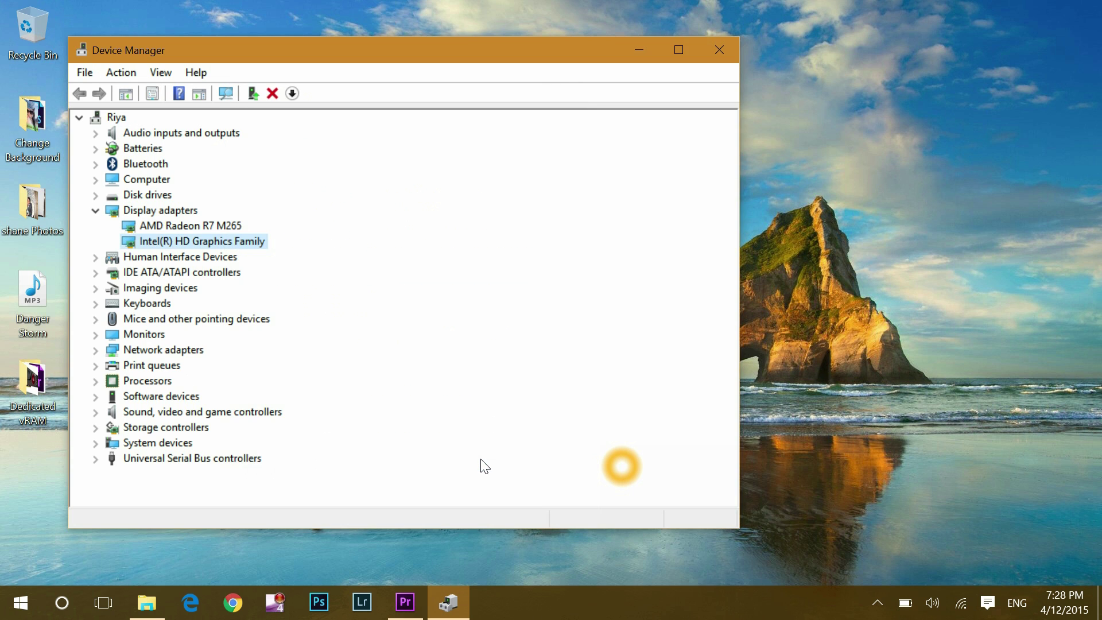
{"action": "left_click", "coordinate": [717, 51]}
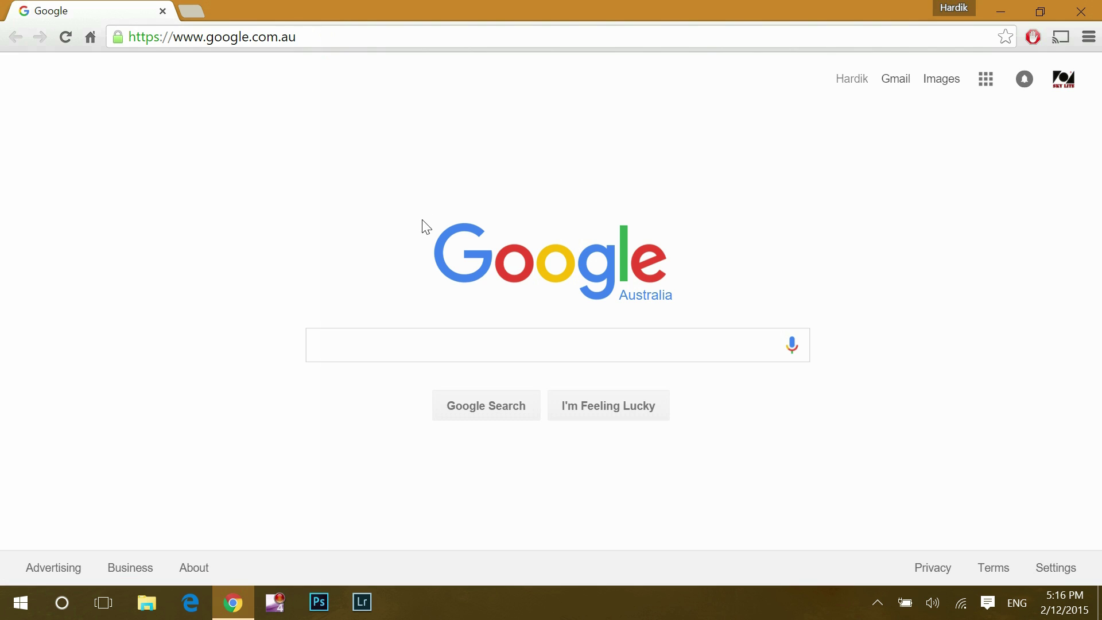
Search Google for 'Dell drivers' and open Dell Australia's Drivers & Downloads page.
{"action": "left_click", "coordinate": [440, 339]}
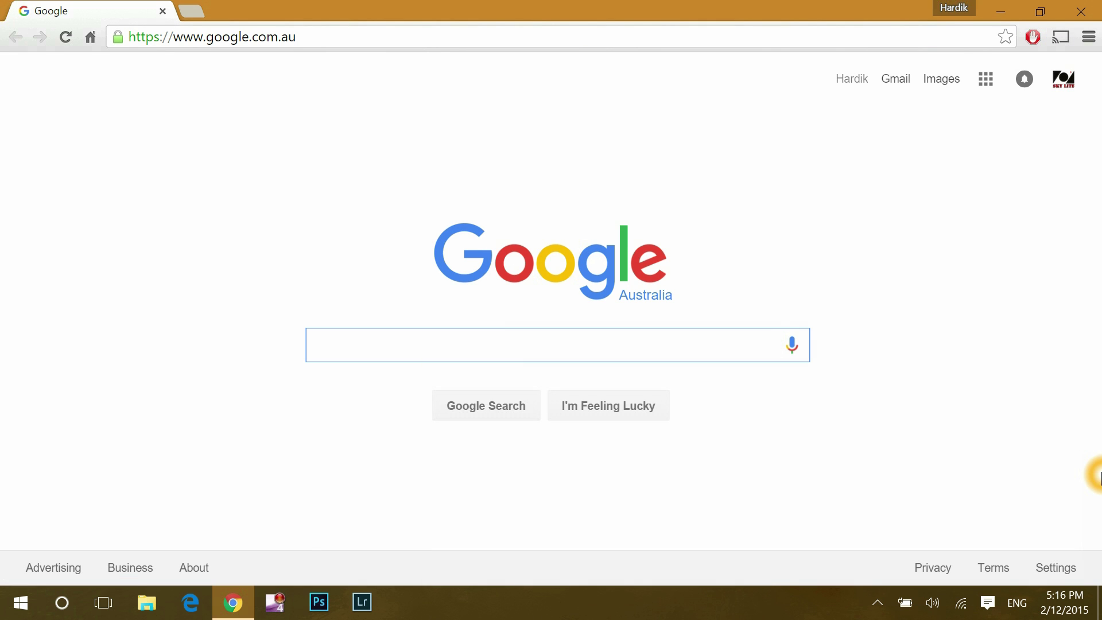
{"action": "type", "text": "Dell "}
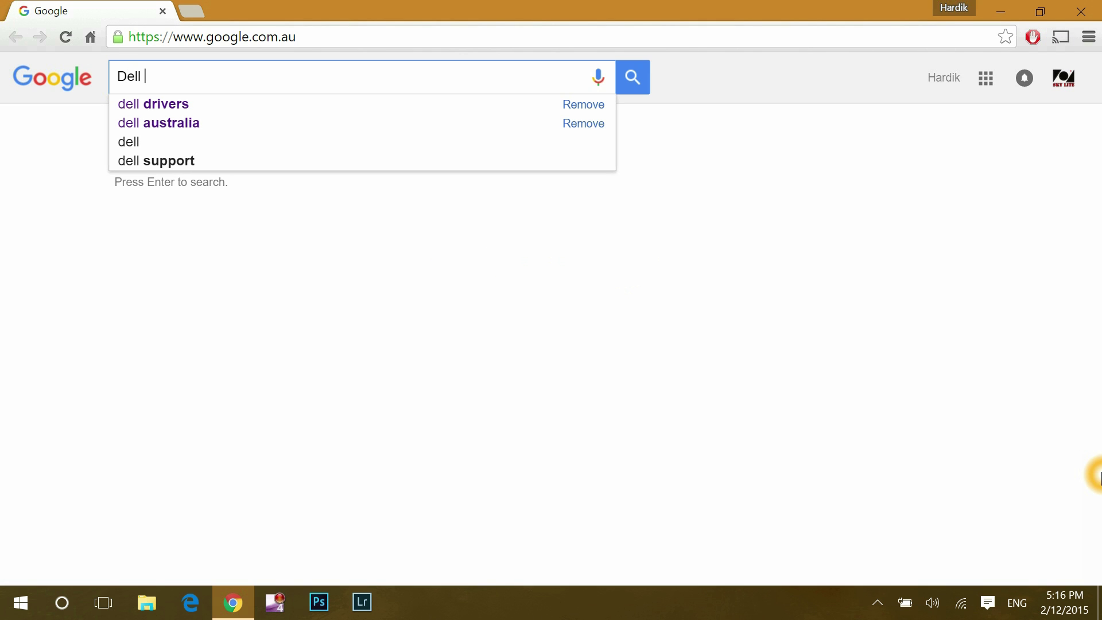
{"action": "type", "text": "drivers"}
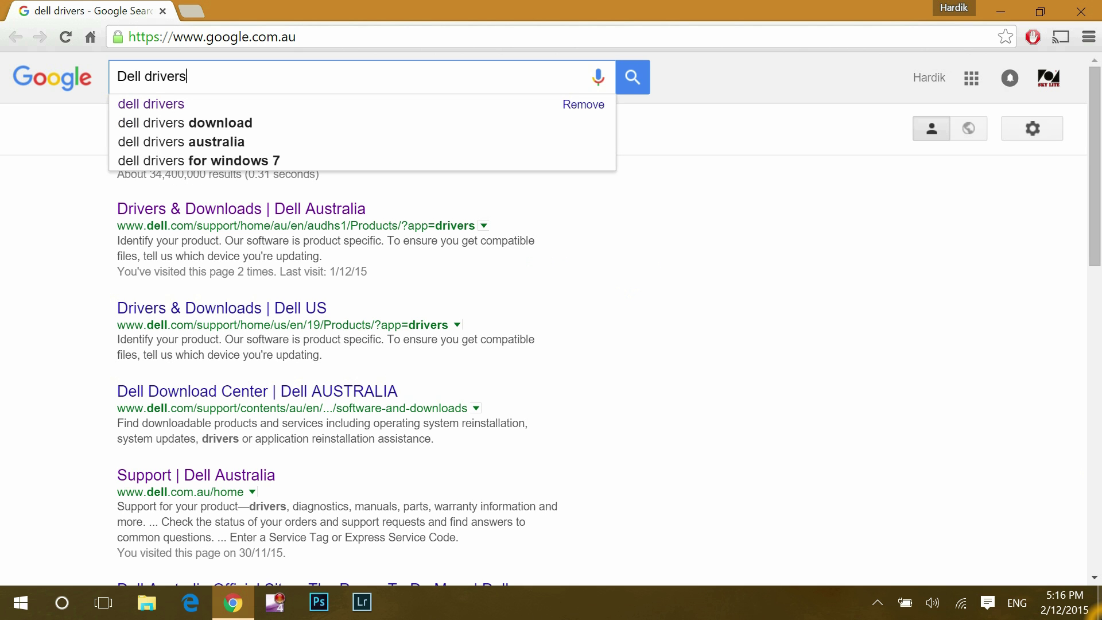
{"action": "key", "text": "Return"}
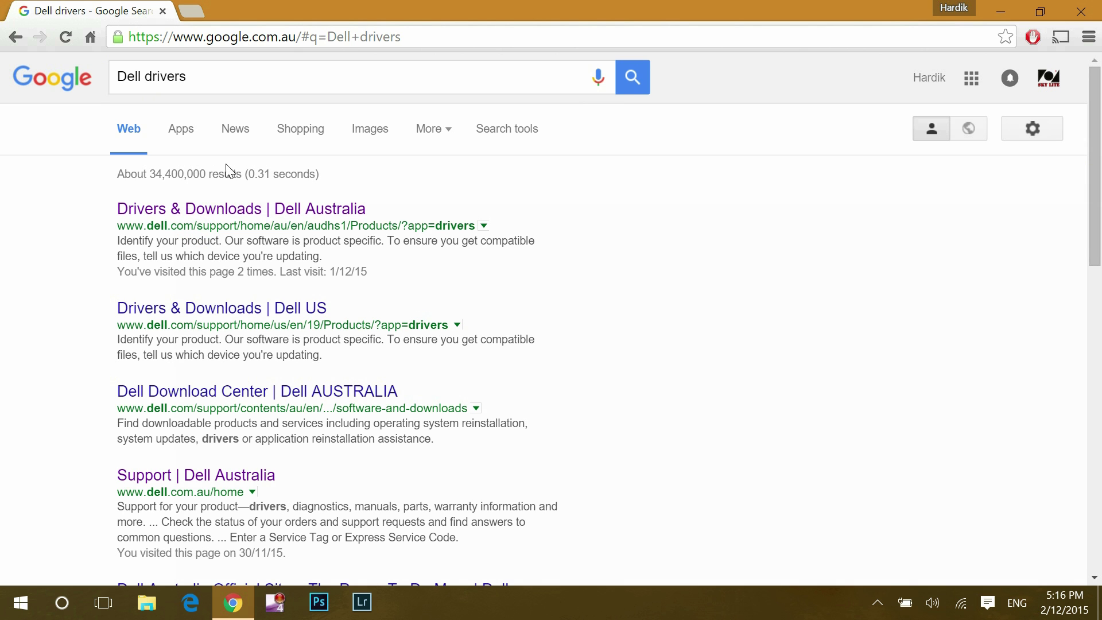
{"action": "left_click", "coordinate": [209, 205]}
{"action": "left_click", "coordinate": [209, 206]}
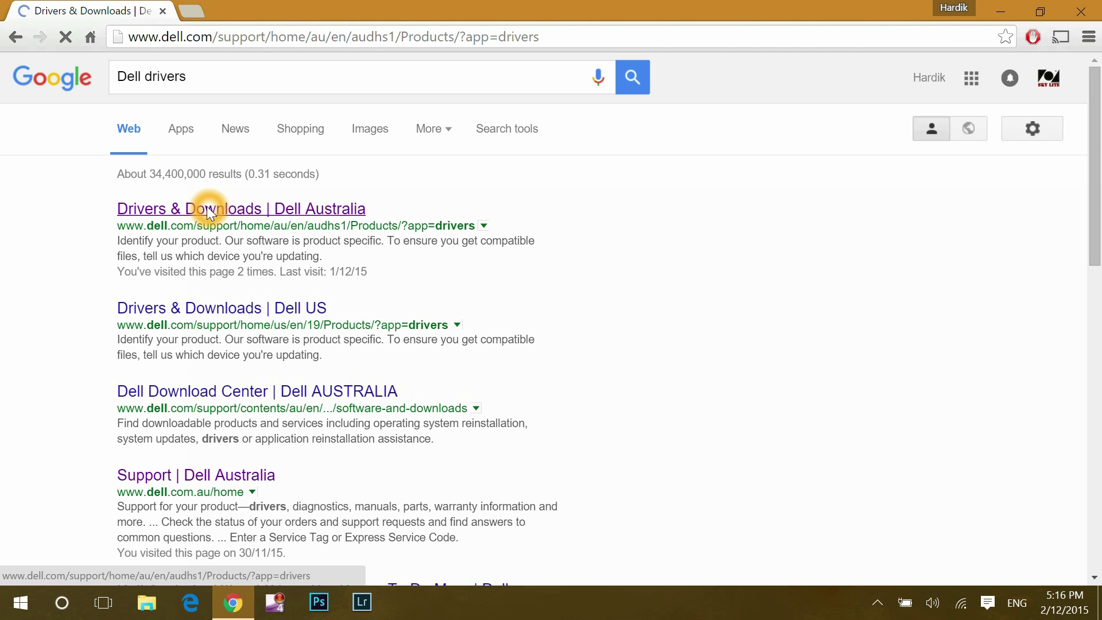
Submit the laptop's service tag and choose to find drivers manually.
{"action": "scroll", "coordinate": [545, 266], "scroll_direction": "down", "scroll_amount": 2}
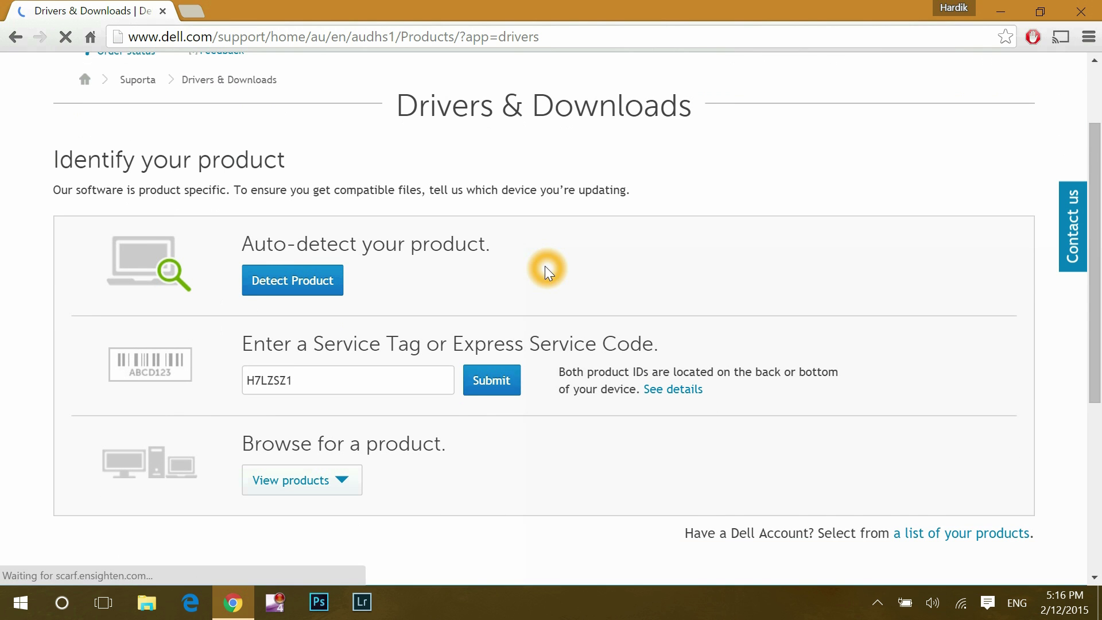
{"action": "left_click_drag", "start_coordinate": [369, 387], "coordinate": [235, 392]}
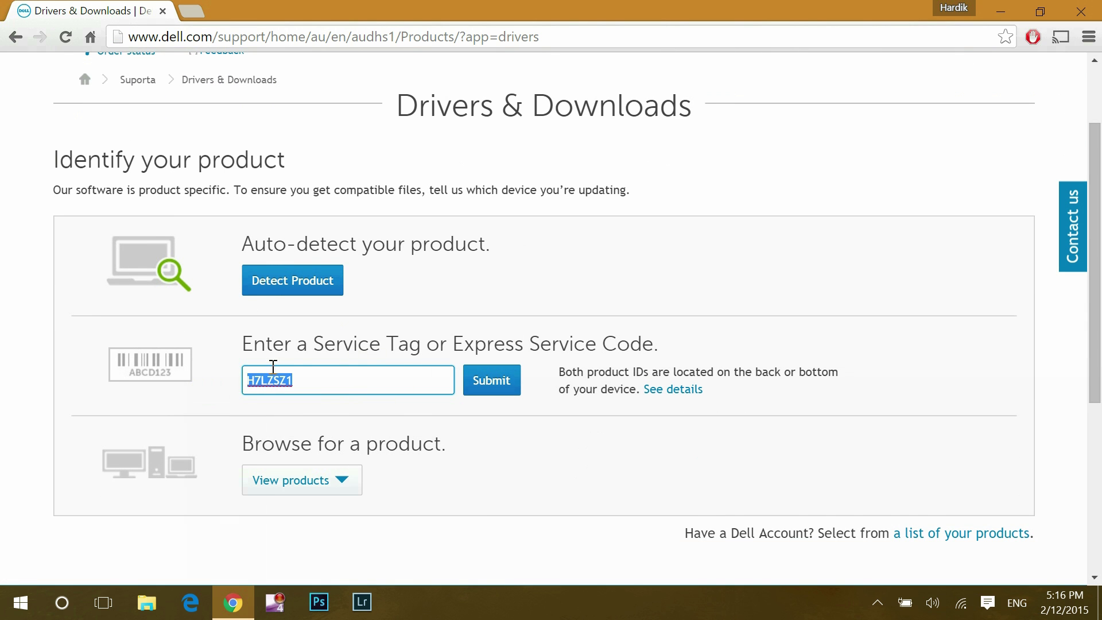
{"action": "left_click", "coordinate": [274, 287]}
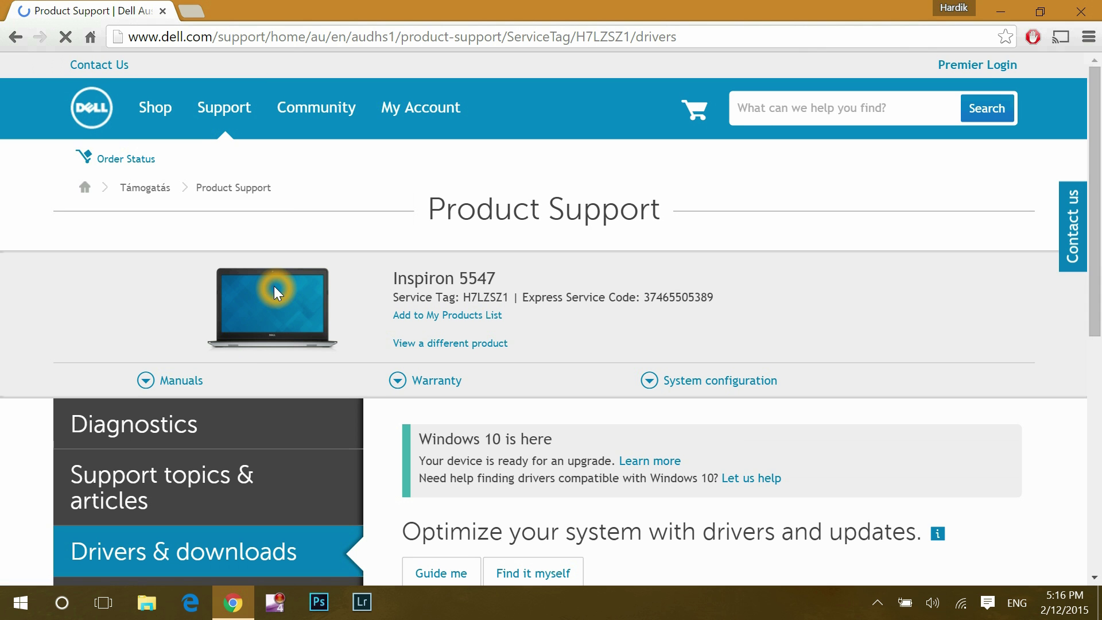
{"action": "scroll", "coordinate": [821, 325], "scroll_direction": "down", "scroll_amount": 2}
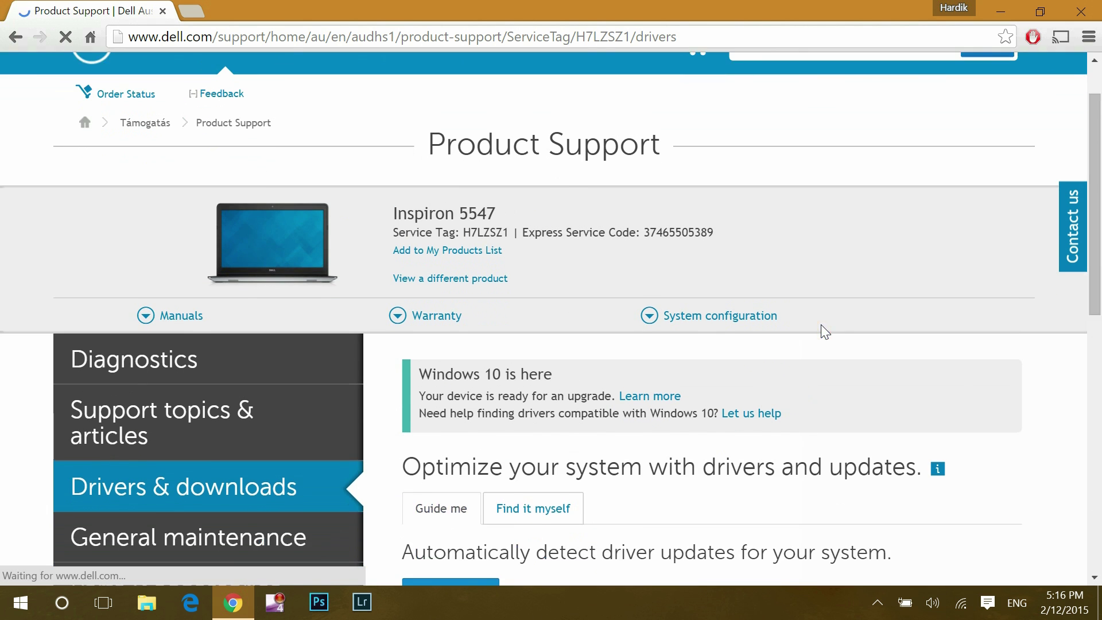
{"action": "scroll", "coordinate": [821, 325], "scroll_direction": "down", "scroll_amount": 4}
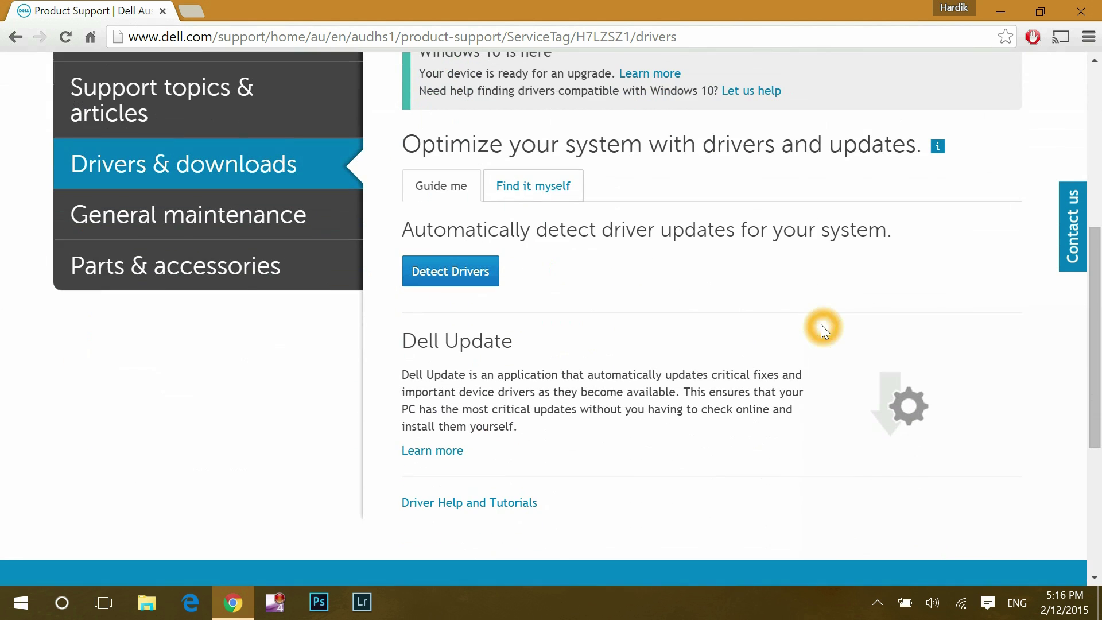
{"action": "left_click", "coordinate": [555, 187]}
Expand the Video category and download the AMD Radeon R5 M240/R7 M265 driver.
{"action": "scroll", "coordinate": [745, 315], "scroll_direction": "down", "scroll_amount": 3}
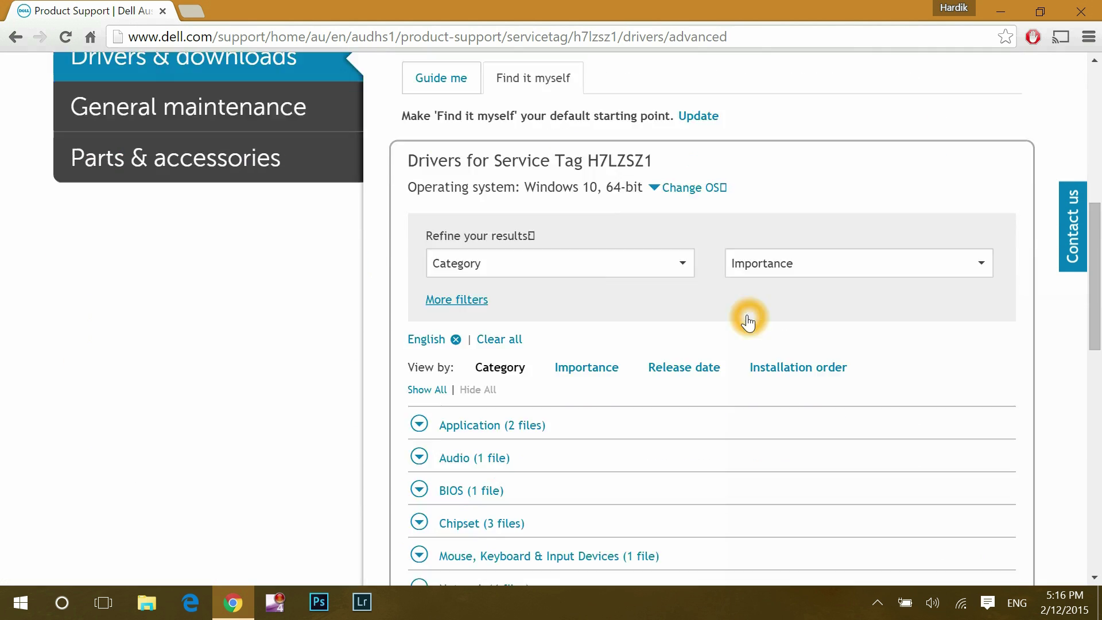
{"action": "scroll", "coordinate": [746, 315], "scroll_direction": "down", "scroll_amount": 5}
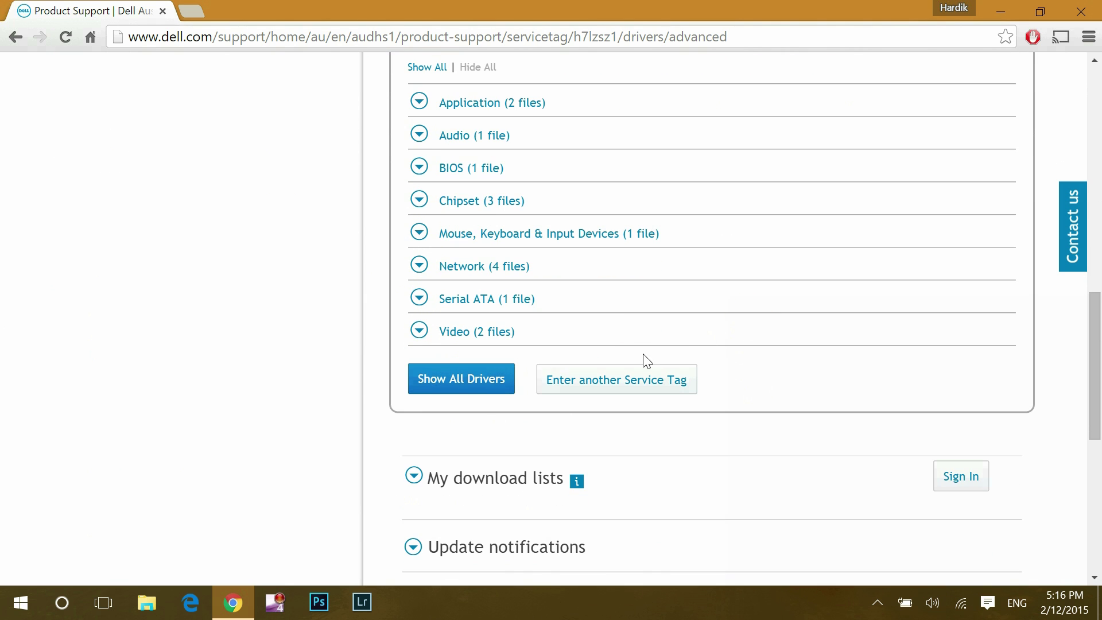
{"action": "left_click", "coordinate": [419, 332]}
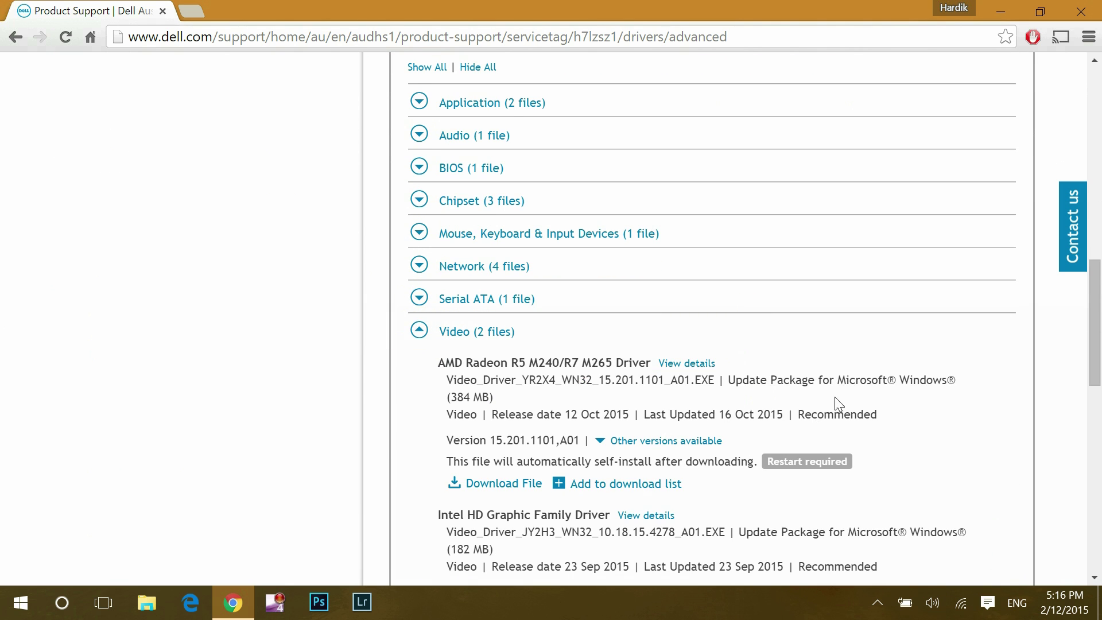
{"action": "scroll", "coordinate": [808, 352], "scroll_direction": "down", "scroll_amount": 1}
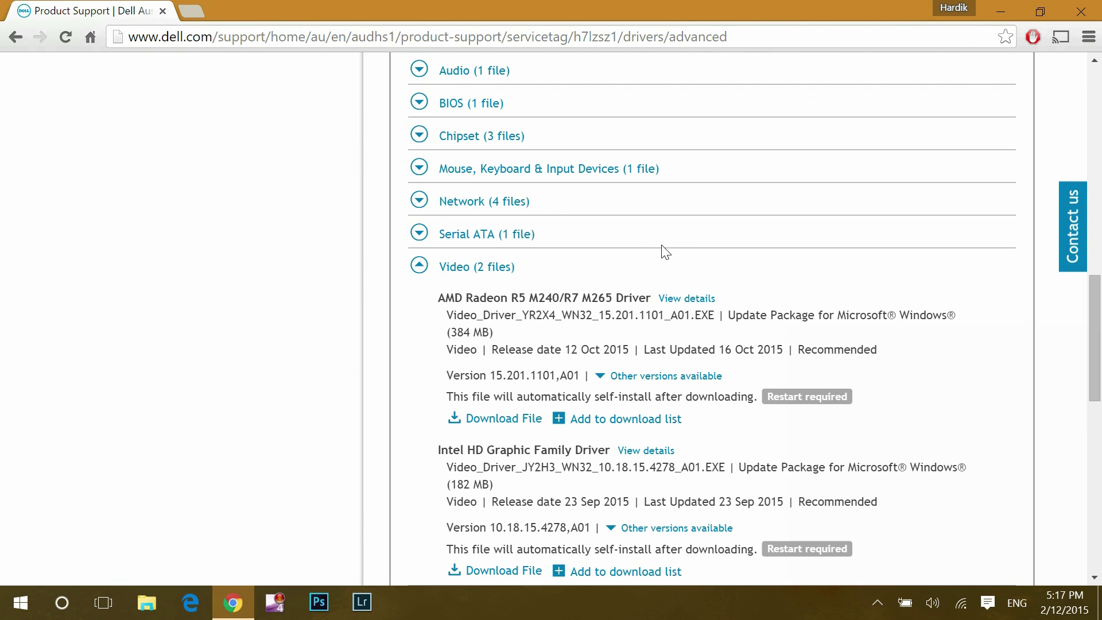
{"action": "left_click", "coordinate": [438, 315]}
{"action": "left_click", "coordinate": [508, 418]}
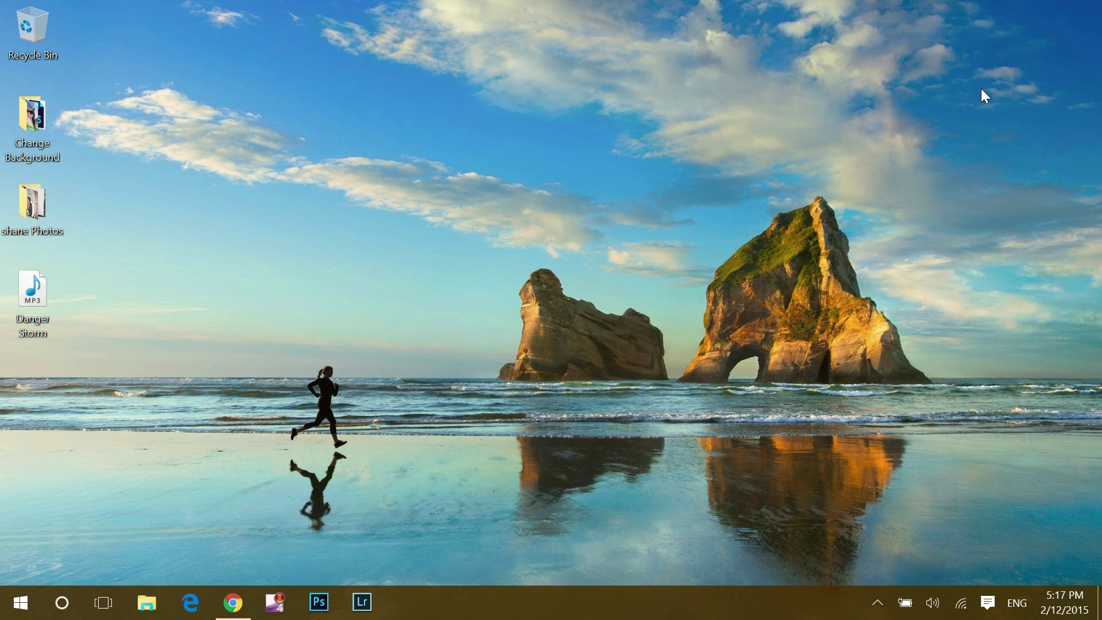
Install the AMD driver update and launch Catalyst Control Center from the desktop's Graphics Properties.
{"action": "left_click", "coordinate": [718, 77]}
{"action": "right_click", "coordinate": [518, 119]}
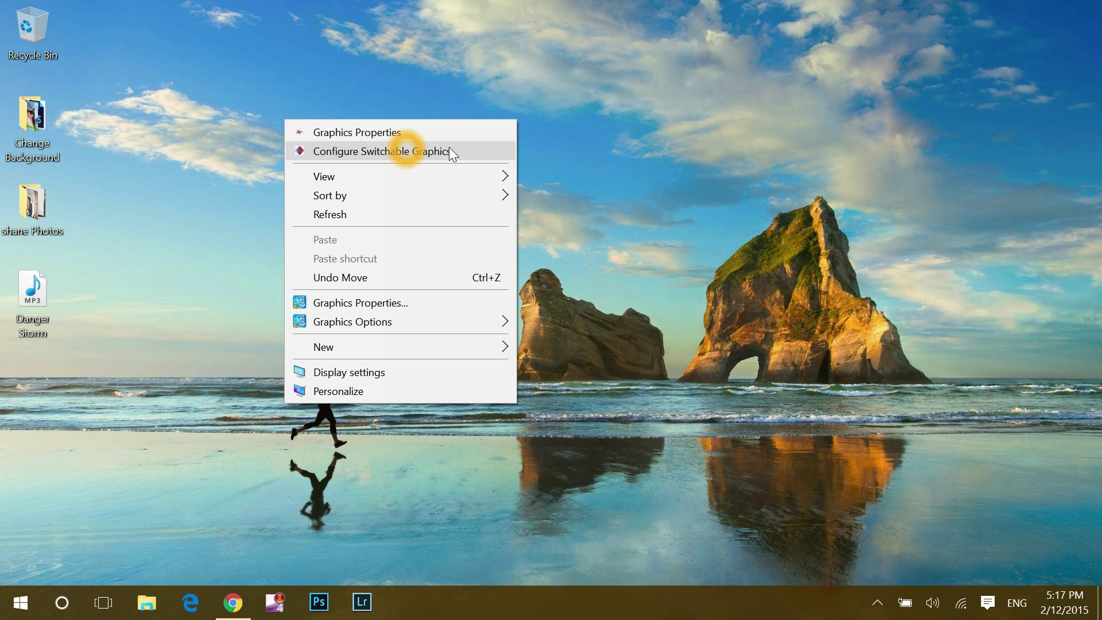
{"action": "left_click", "coordinate": [696, 174]}
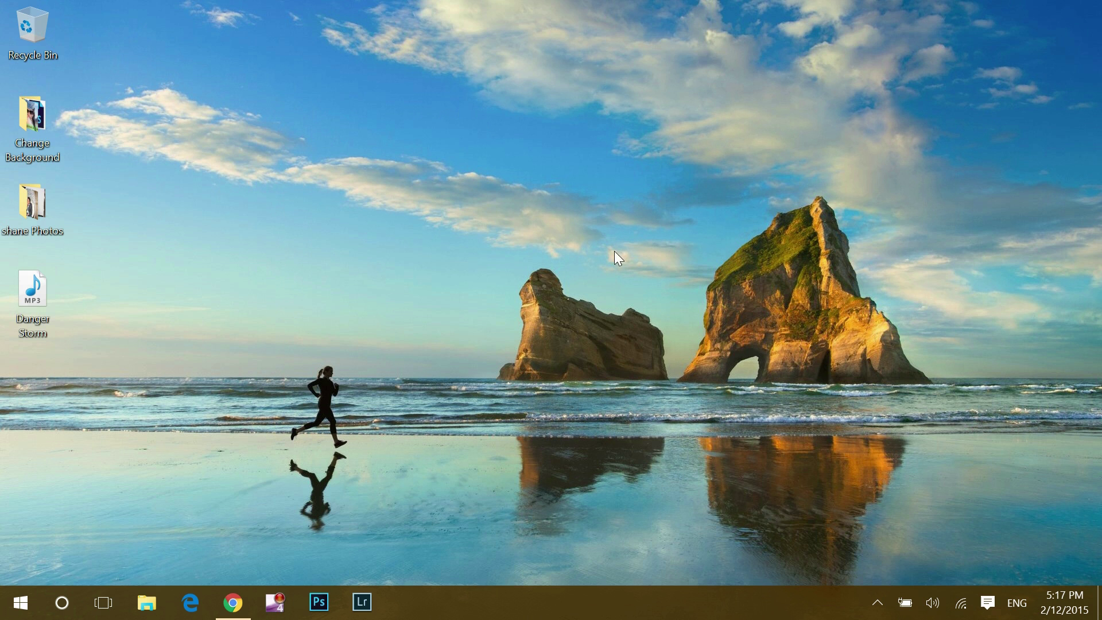
{"action": "right_click", "coordinate": [529, 196]}
{"action": "left_click", "coordinate": [446, 212]}
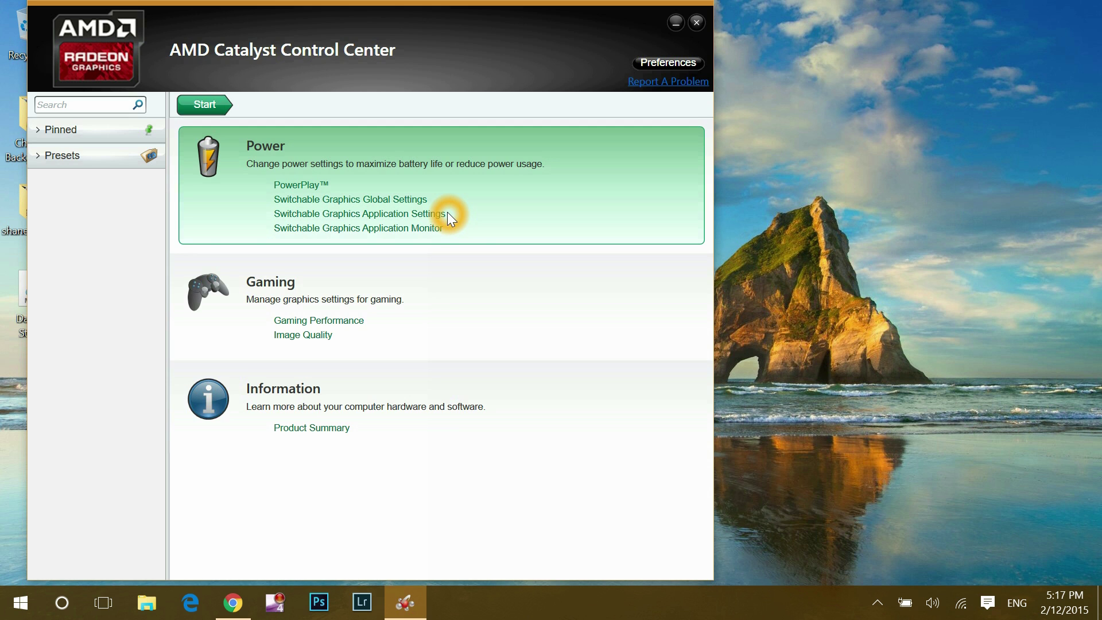
Open Catalyst's switchable graphics settings to set photoshop.exe to High performance.
{"action": "left_click", "coordinate": [696, 17]}
{"action": "right_click", "coordinate": [197, 97]}
{"action": "left_click", "coordinate": [342, 123]}
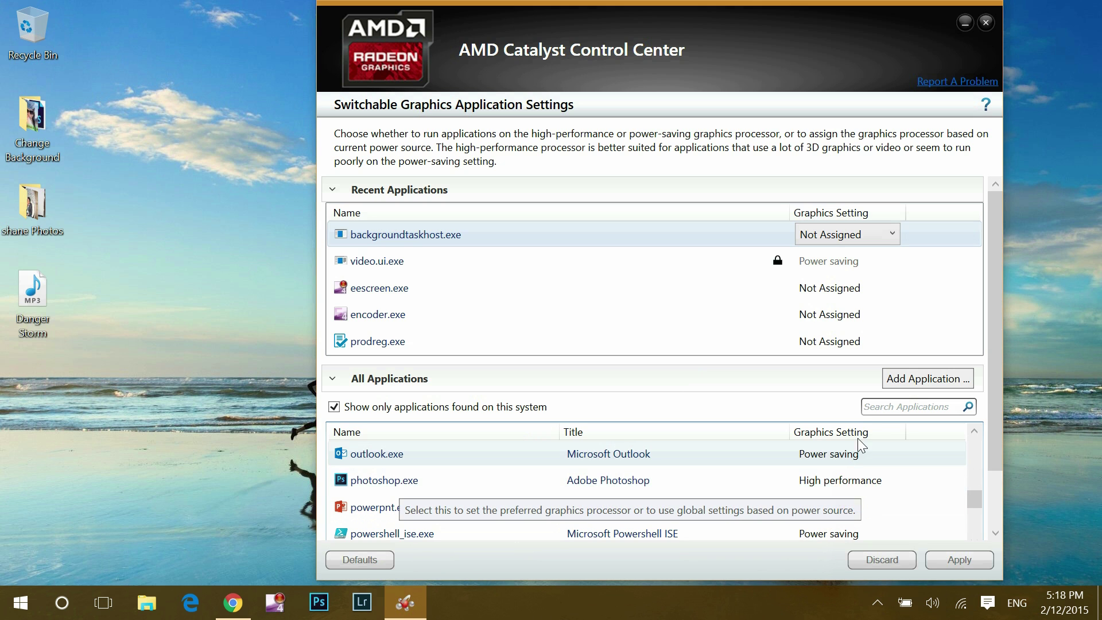
Open Thumbnail(Change-BG).jpg from the Change Background folder in Adobe Photoshop CC 2015.
{"action": "left_click", "coordinate": [991, 23]}
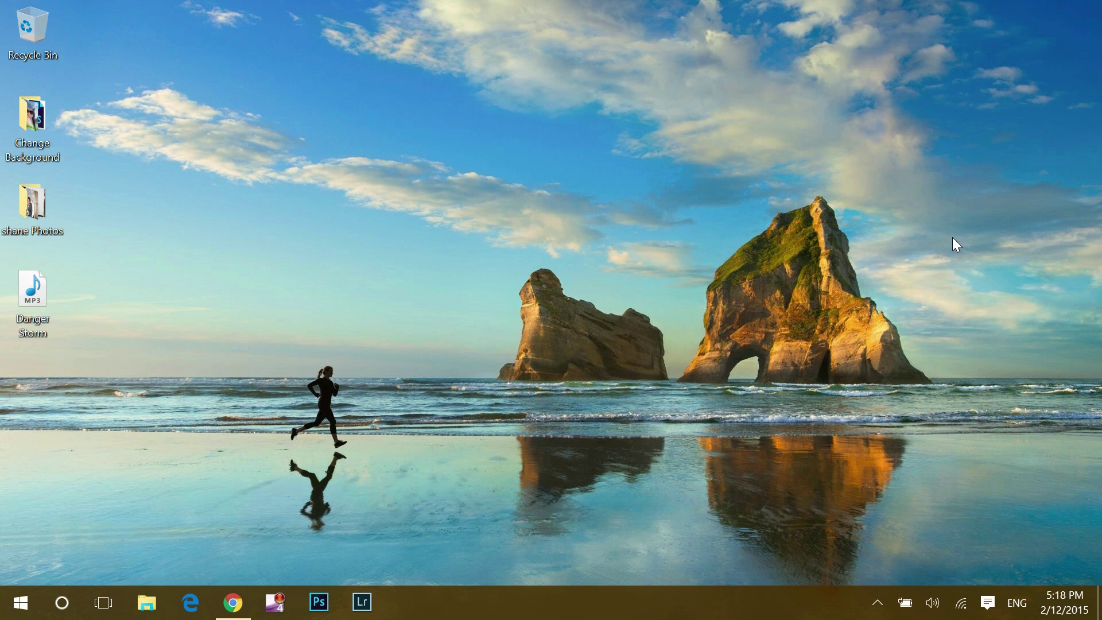
{"action": "double_click", "coordinate": [32, 117]}
{"action": "scroll", "coordinate": [421, 247], "scroll_direction": "down", "scroll_amount": 2}
{"action": "scroll", "coordinate": [421, 246], "scroll_direction": "down", "scroll_amount": 2}
{"action": "left_click", "coordinate": [318, 232]}
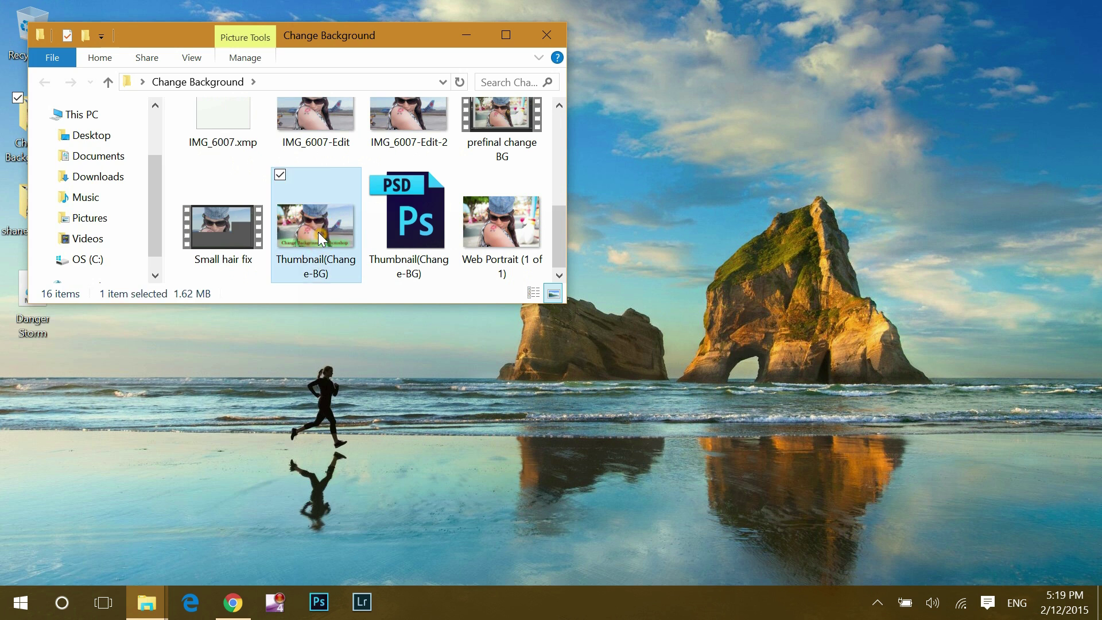
{"action": "right_click", "coordinate": [332, 230]}
{"action": "mouse_move", "coordinate": [218, 298]}
{"action": "left_click", "coordinate": [352, 334]}
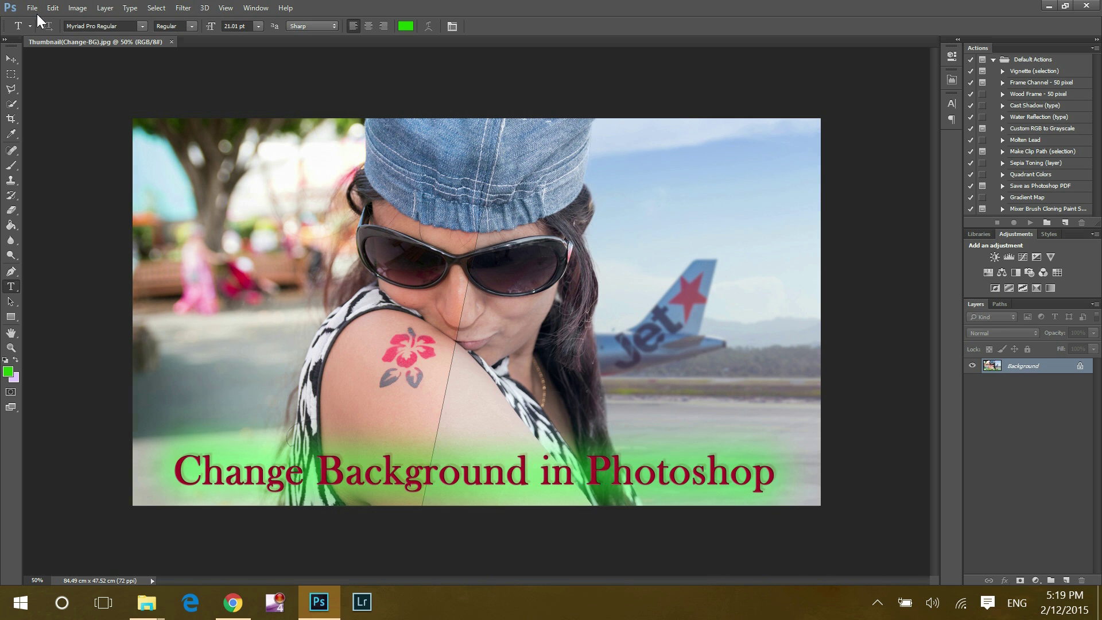
Open Photoshop's Performance preferences with Use Graphics Processor enabled.
{"action": "left_click", "coordinate": [53, 9]}
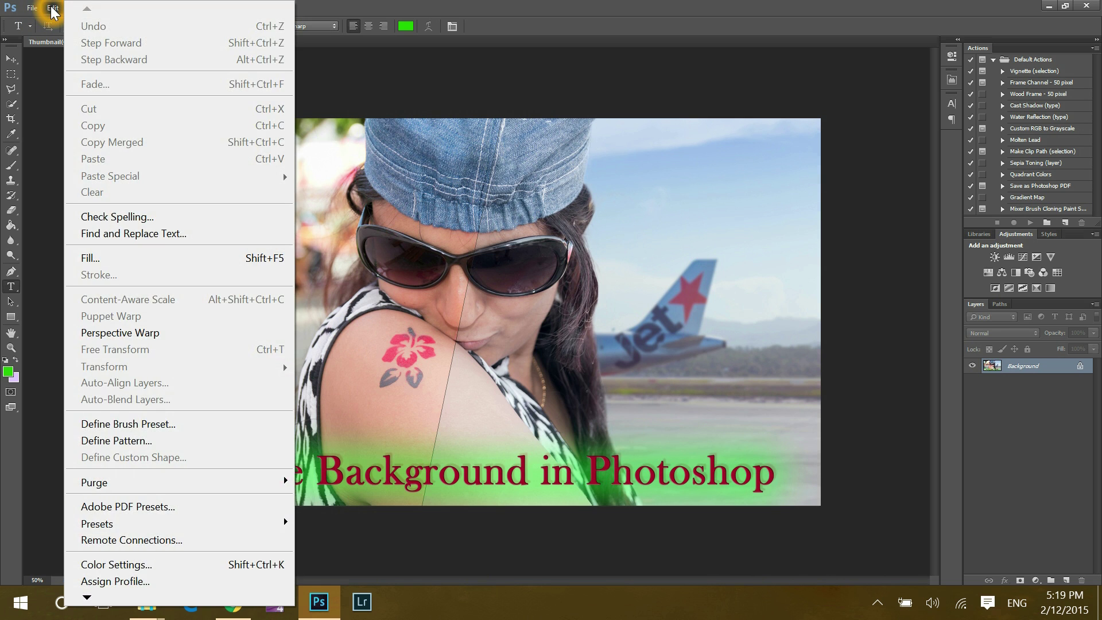
{"action": "mouse_move", "coordinate": [87, 597]}
{"action": "mouse_move", "coordinate": [126, 558]}
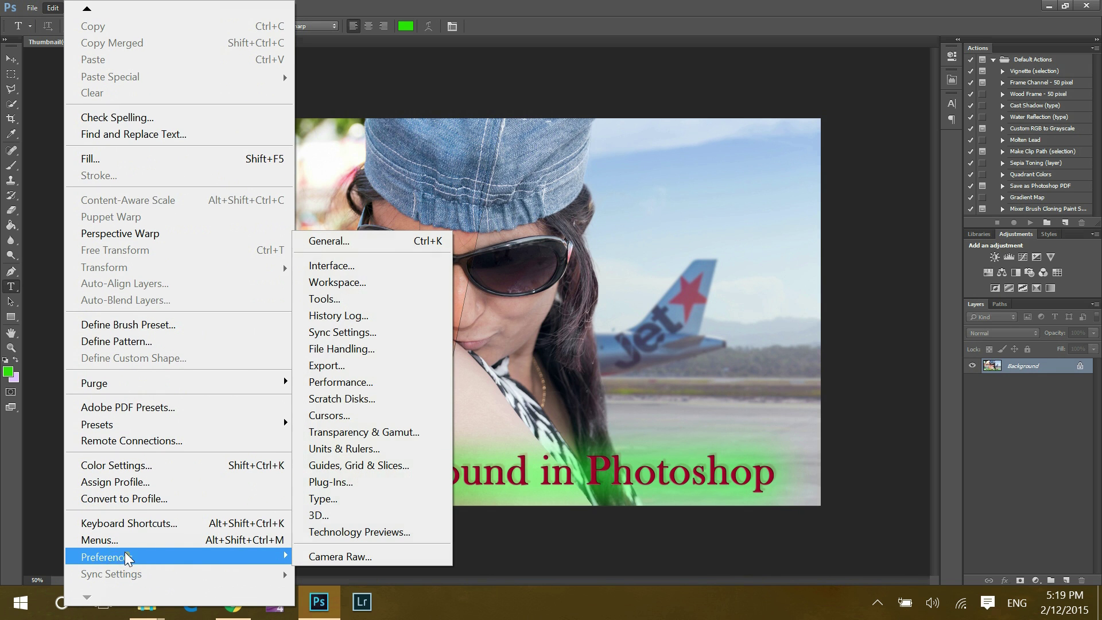
{"action": "left_click", "coordinate": [343, 381]}
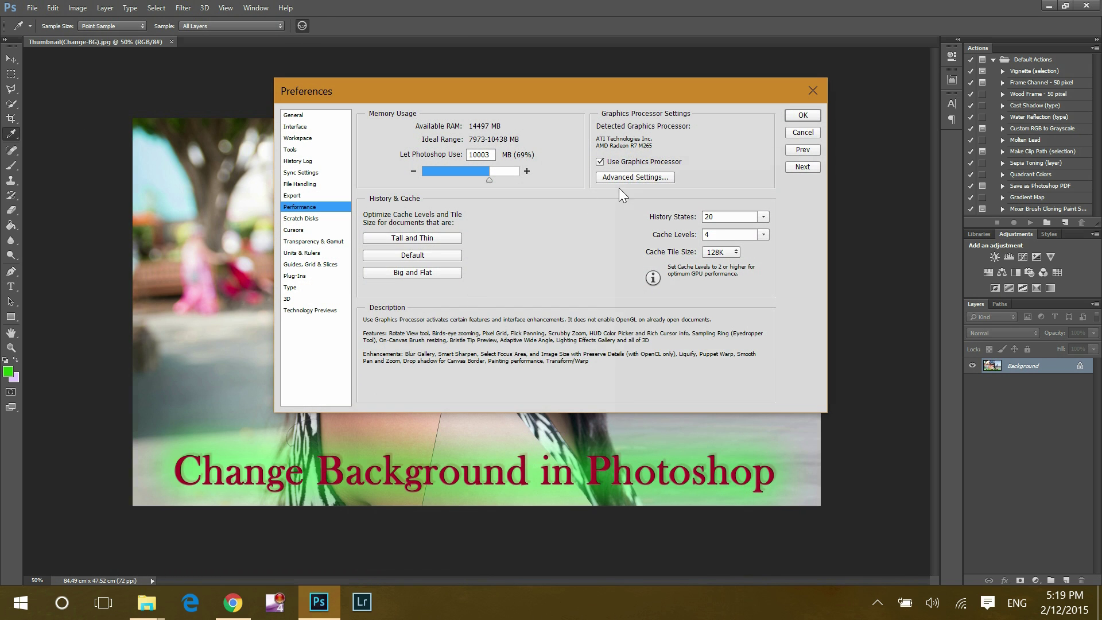
Keep the Advanced Graphics Processor Settings drawing mode on Basic and confirm them.
{"action": "left_click", "coordinate": [627, 177]}
{"action": "left_click", "coordinate": [462, 285]}
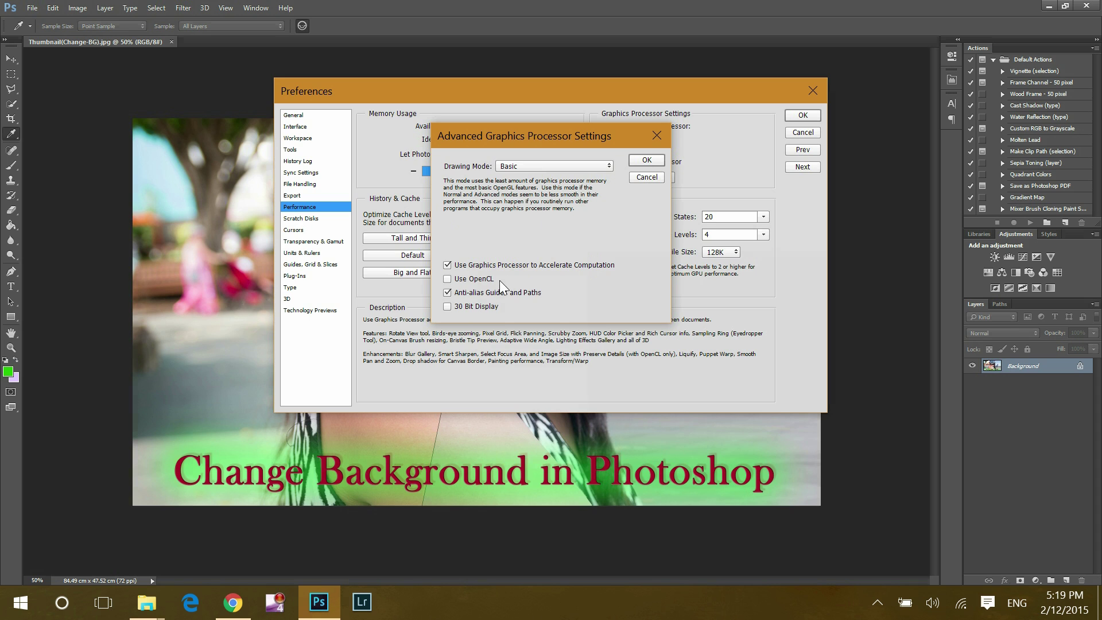
{"action": "left_click", "coordinate": [566, 166]}
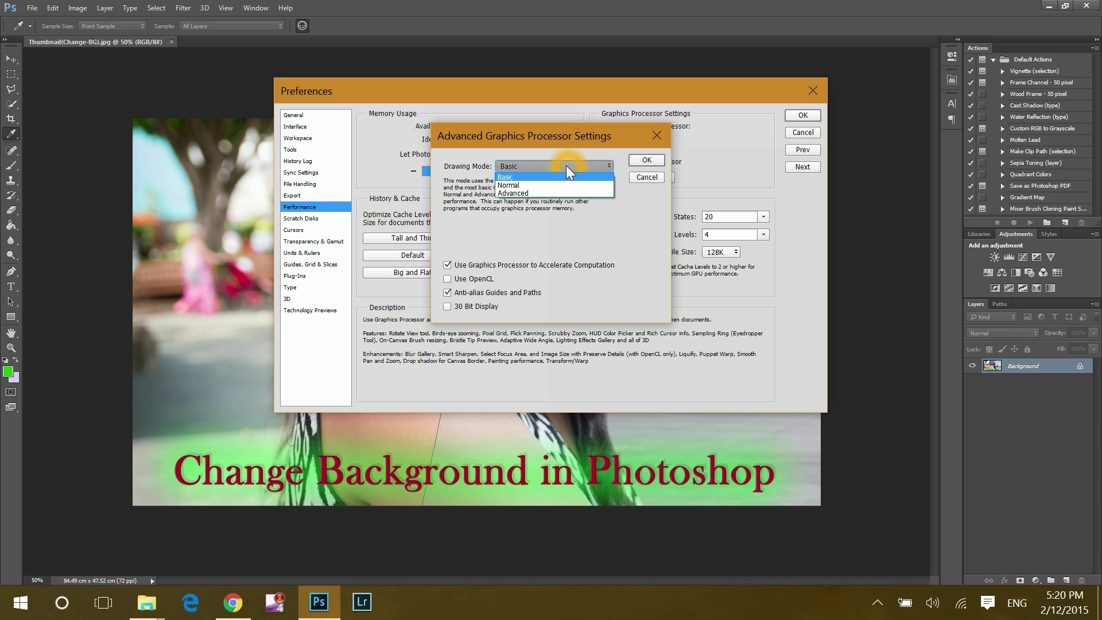
{"action": "left_click", "coordinate": [566, 165]}
{"action": "left_click", "coordinate": [647, 161]}
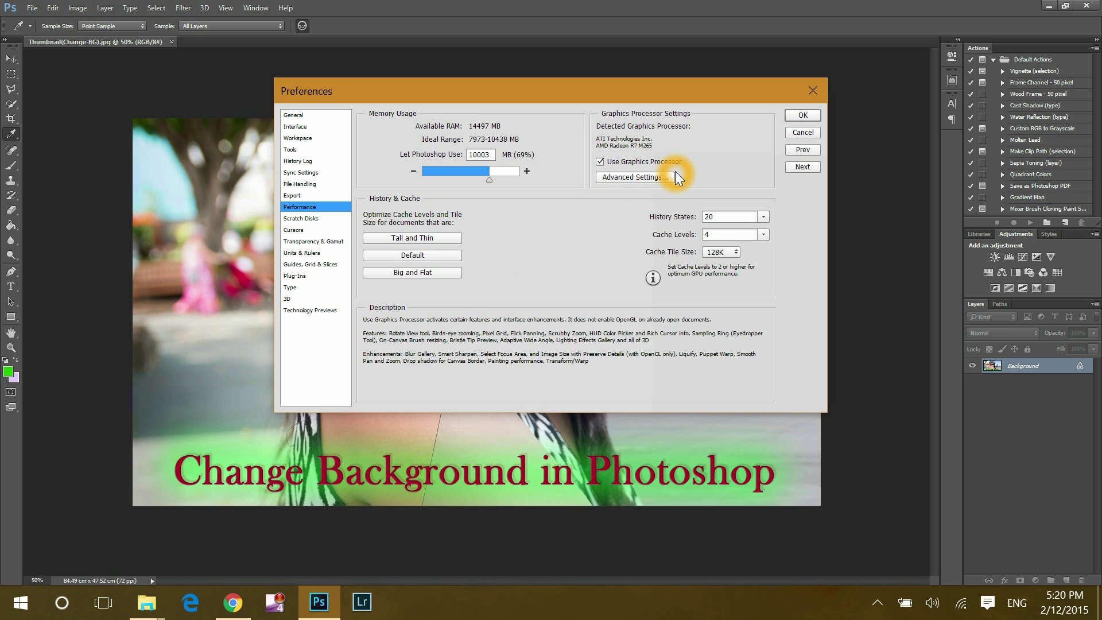
{"action": "left_click", "coordinate": [802, 116]}
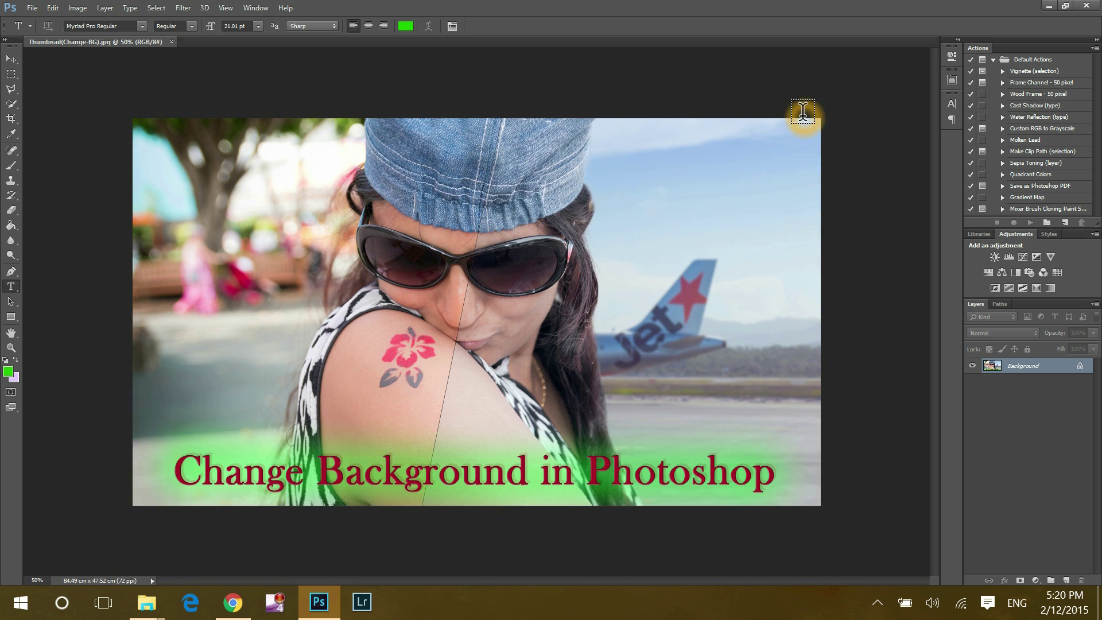
{"action": "left_click", "coordinate": [1087, 7]}
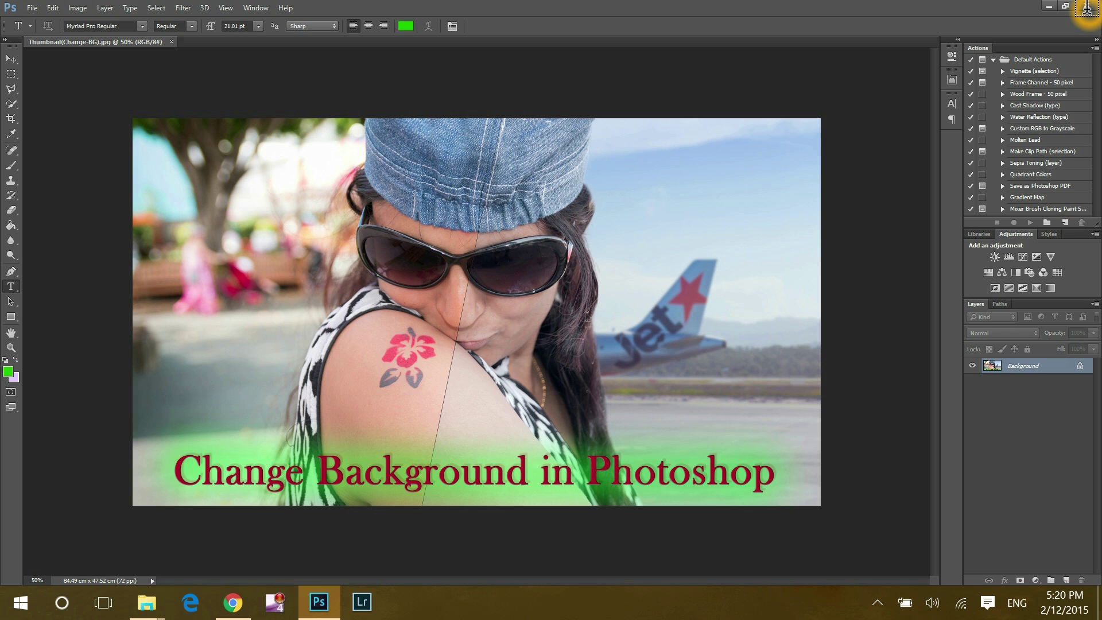
{"action": "left_click", "coordinate": [892, 224]}
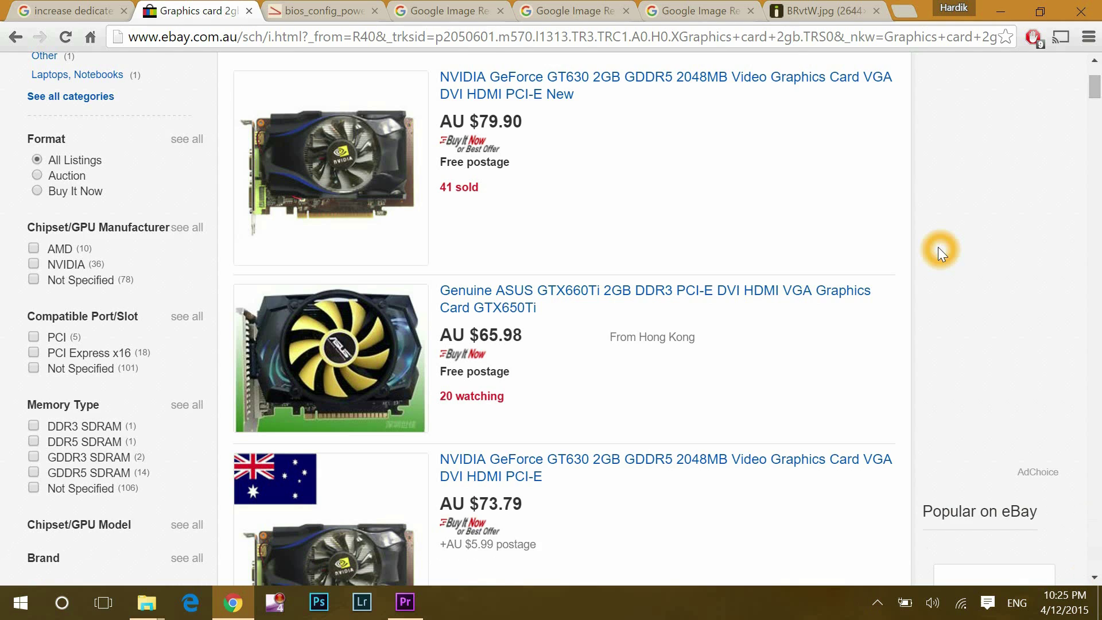
Scroll down through the eBay 2GB graphics card listings, reviewing their prices.
{"action": "scroll", "coordinate": [938, 247], "scroll_direction": "down", "scroll_amount": 2}
{"action": "scroll", "coordinate": [938, 246], "scroll_direction": "down", "scroll_amount": 4}
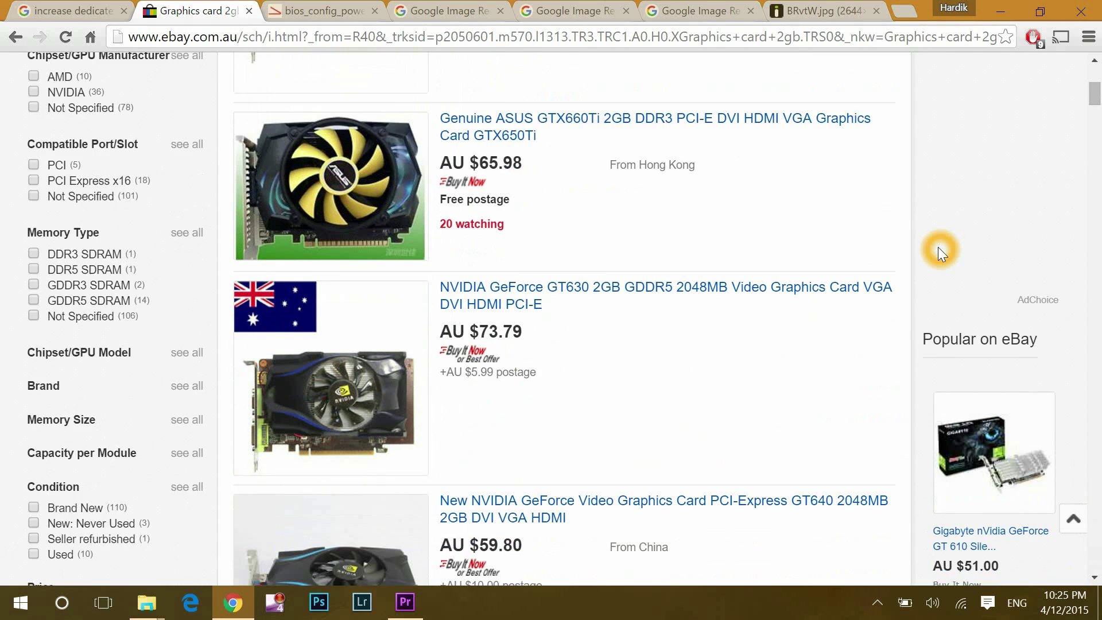
{"action": "scroll", "coordinate": [938, 253], "scroll_direction": "down", "scroll_amount": 4}
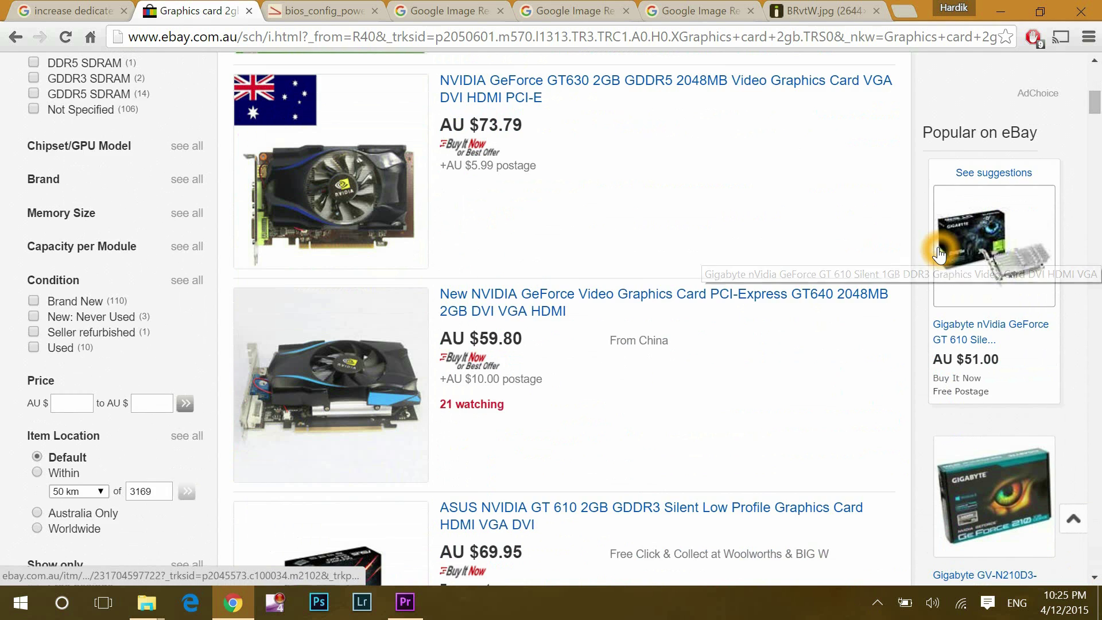
{"action": "scroll", "coordinate": [939, 252], "scroll_direction": "down", "scroll_amount": 3}
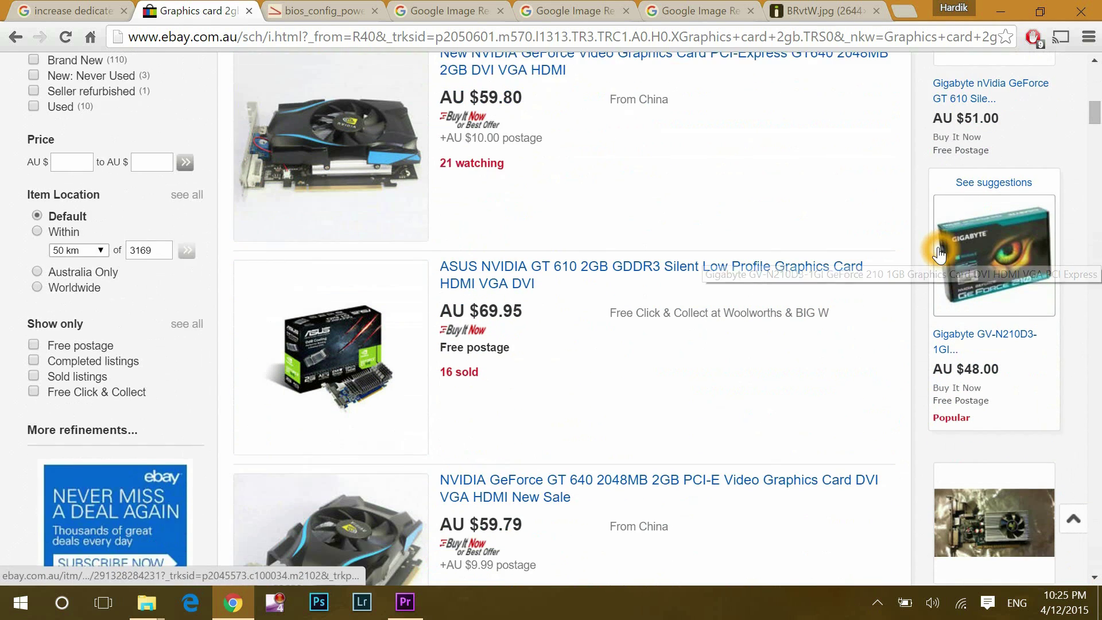
{"action": "scroll", "coordinate": [939, 248], "scroll_direction": "down", "scroll_amount": 4}
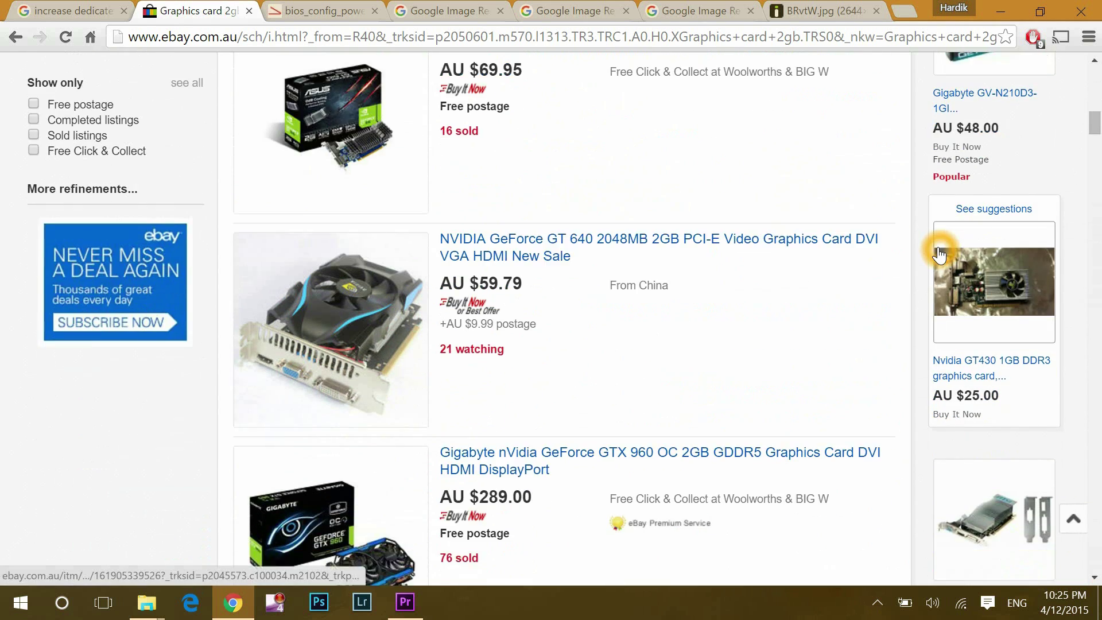
{"action": "scroll", "coordinate": [939, 248], "scroll_direction": "down", "scroll_amount": 5}
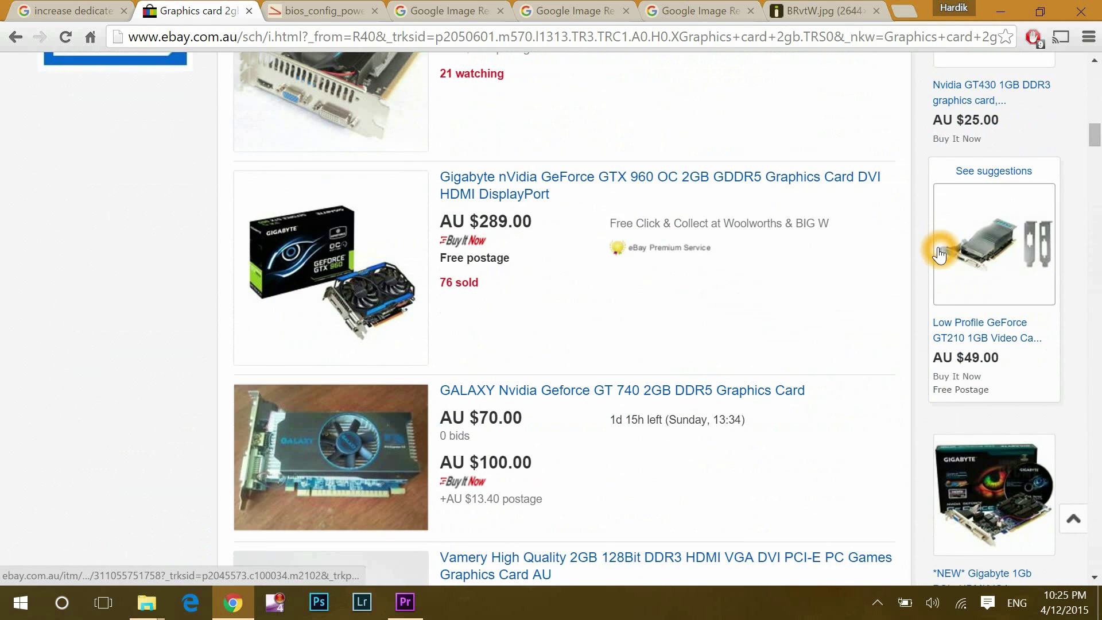
{"action": "scroll", "coordinate": [940, 248], "scroll_direction": "down", "scroll_amount": 3}
{"action": "scroll", "coordinate": [939, 248], "scroll_direction": "down", "scroll_amount": 1}
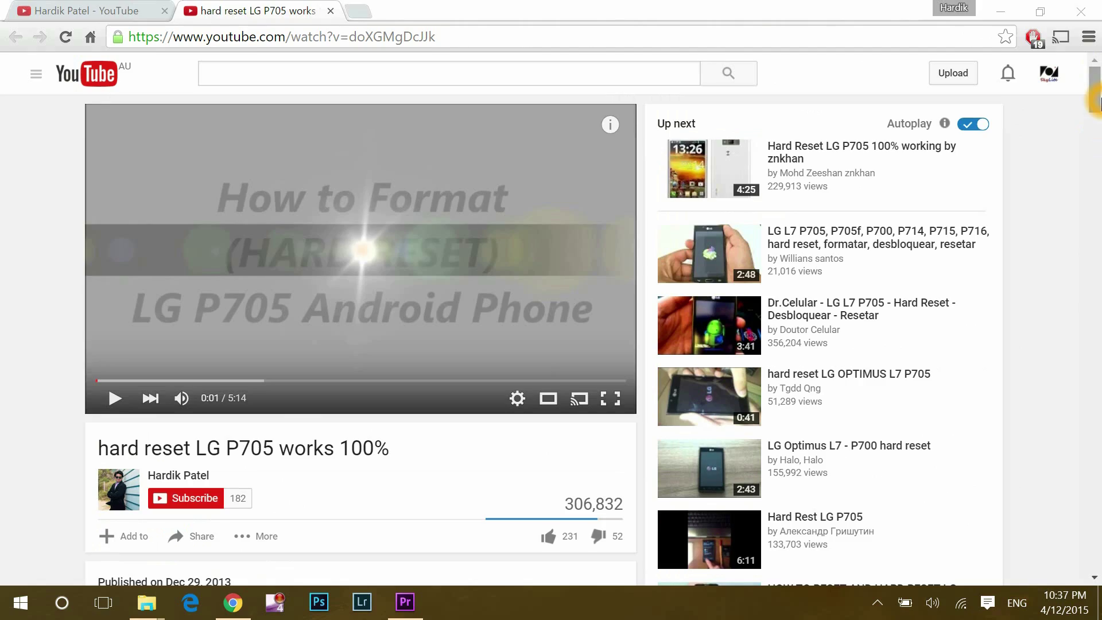
{"action": "scroll", "coordinate": [1100, 121], "scroll_direction": "down", "scroll_amount": 2}
{"action": "left_click_drag", "start_coordinate": [1100, 121], "coordinate": [1099, 131]}
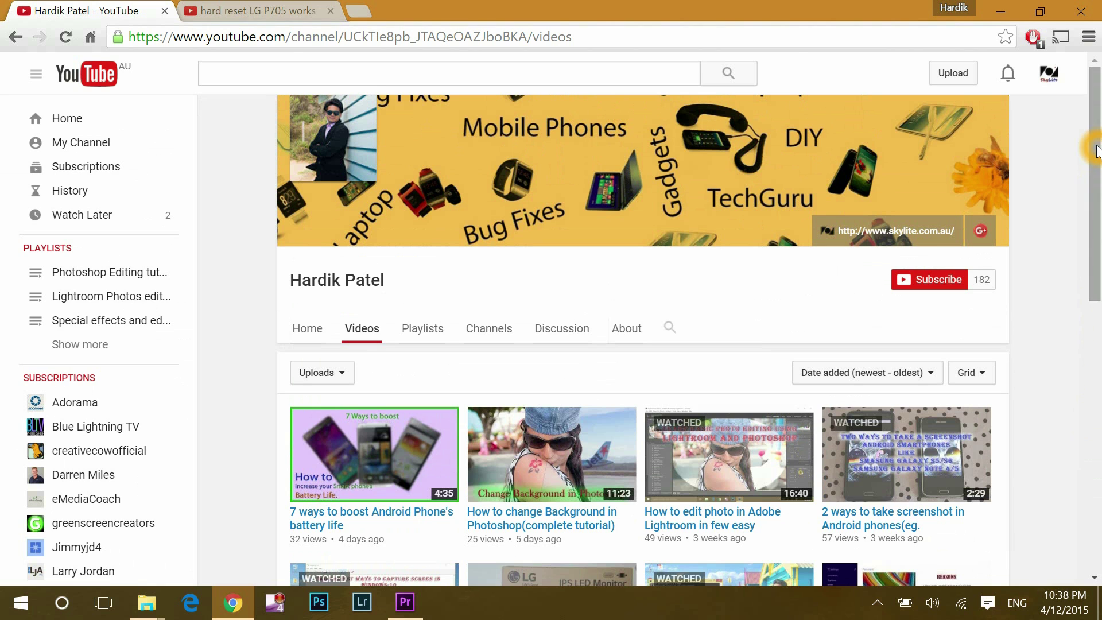
Subscribe to the channel, then choose A$1 Fan Funding support from its Home page and continue to review.
{"action": "left_click", "coordinate": [931, 282]}
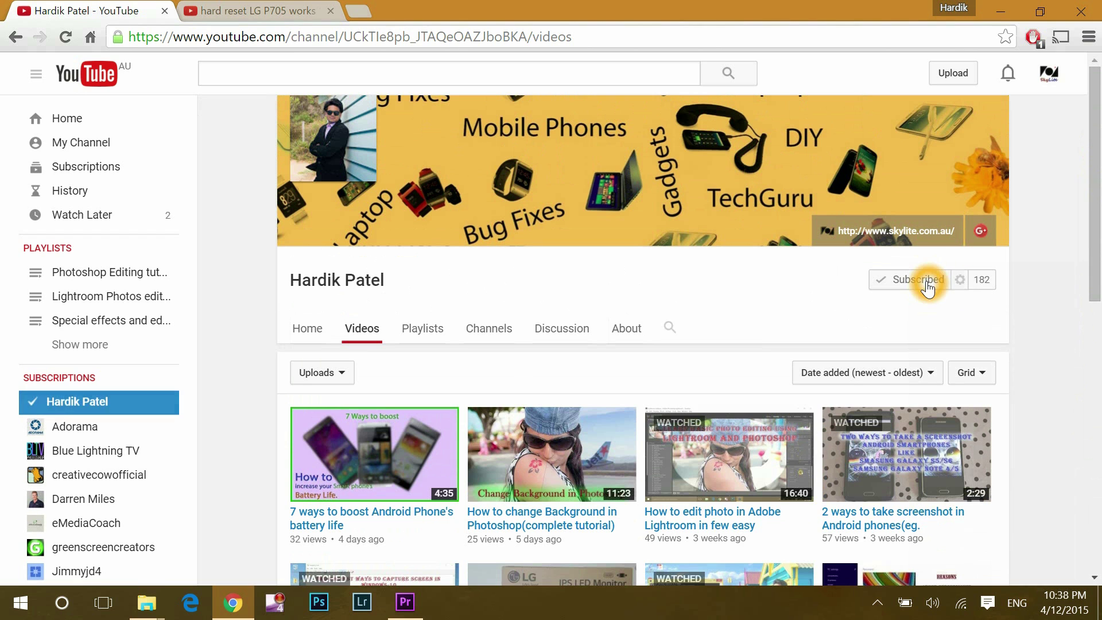
{"action": "left_click", "coordinate": [305, 332]}
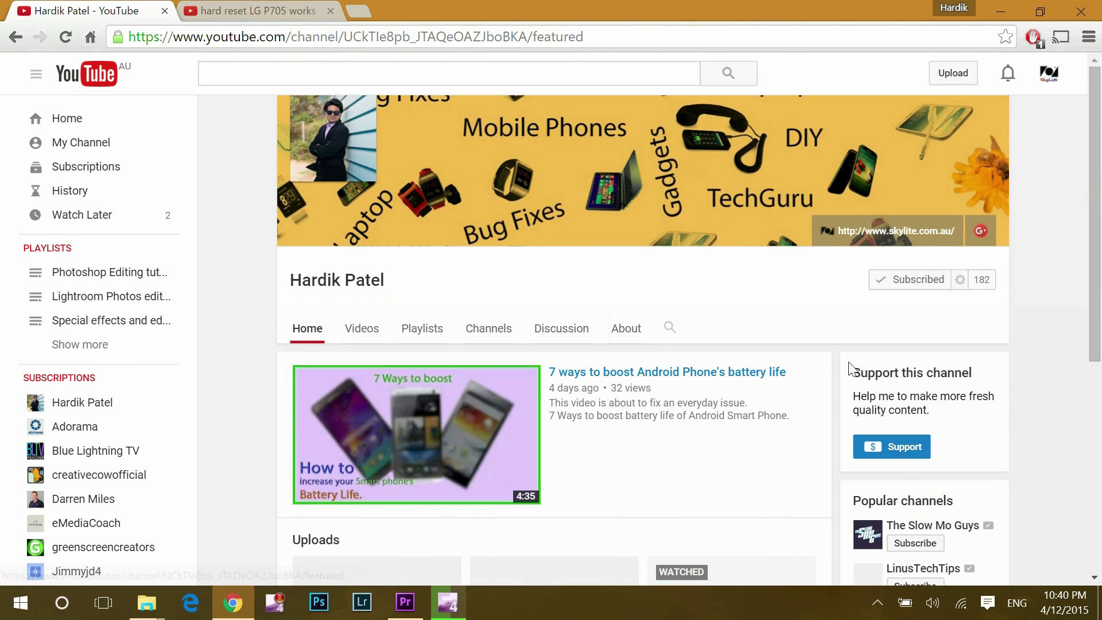
{"action": "left_click", "coordinate": [896, 451]}
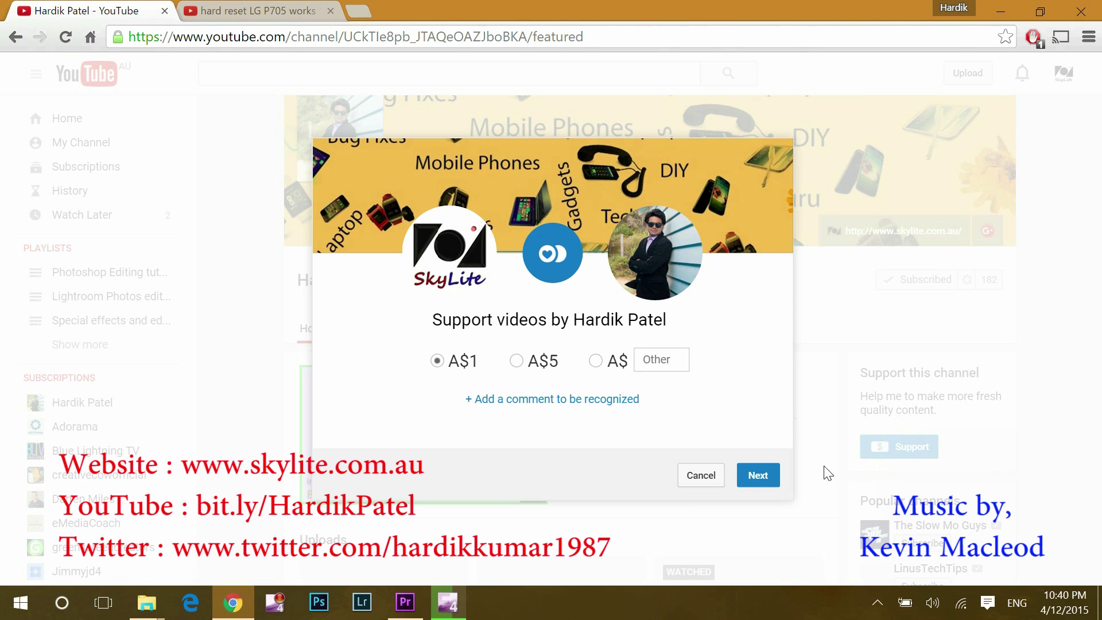
{"action": "left_click", "coordinate": [502, 365]}
{"action": "left_click", "coordinate": [759, 477]}
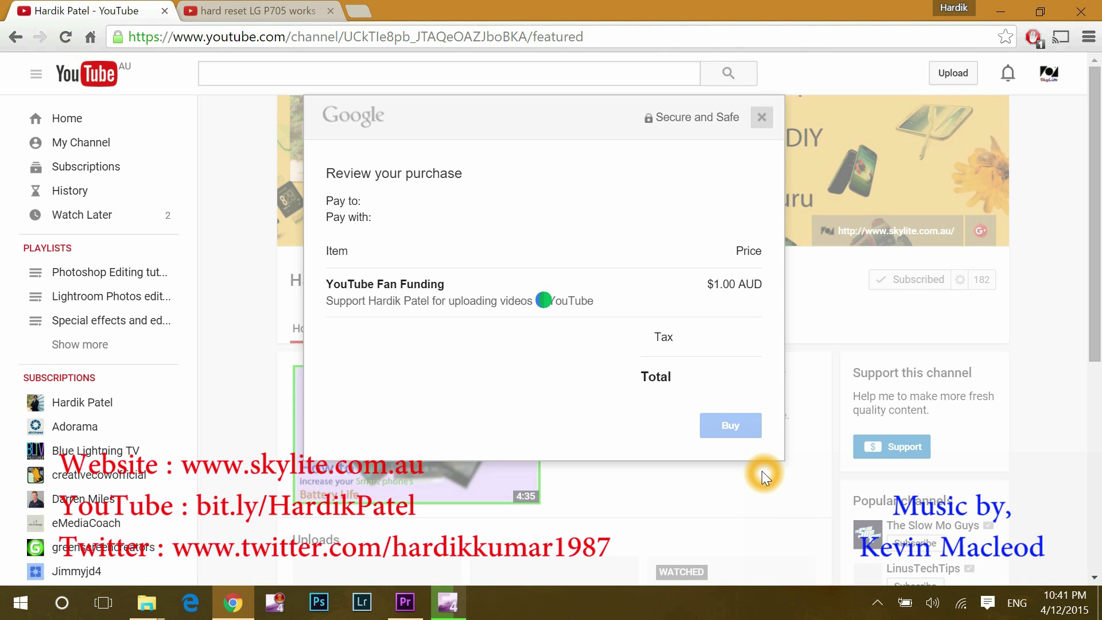